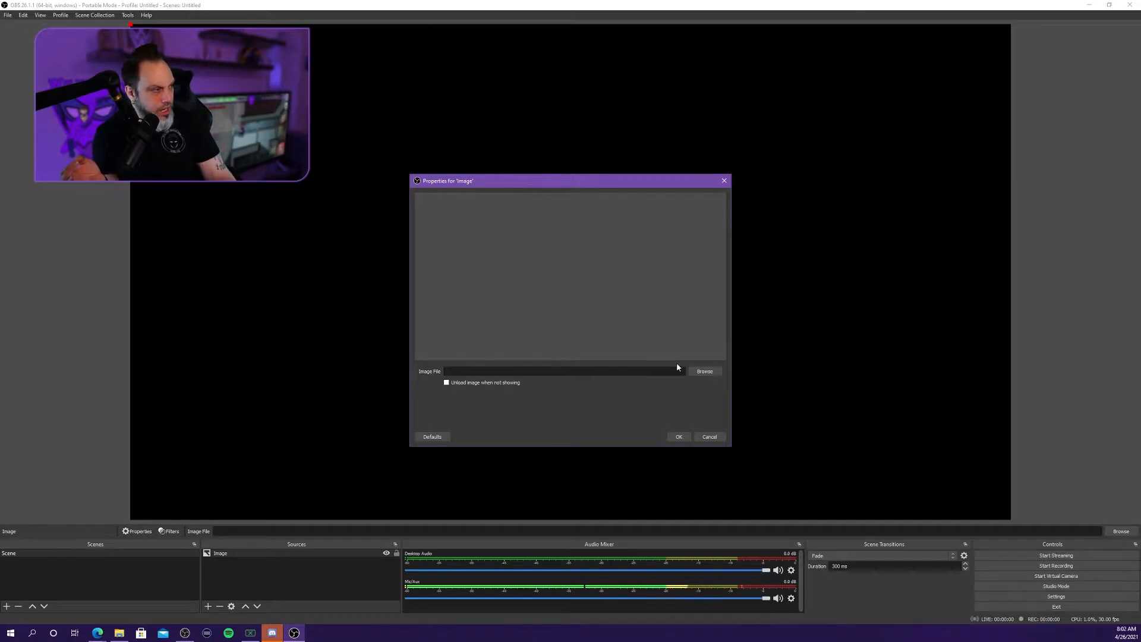
Load newbkg.png from the Wolverine Branding folder in Gamer Stuff into the Image source
{"action": "left_click", "coordinate": [699, 376]}
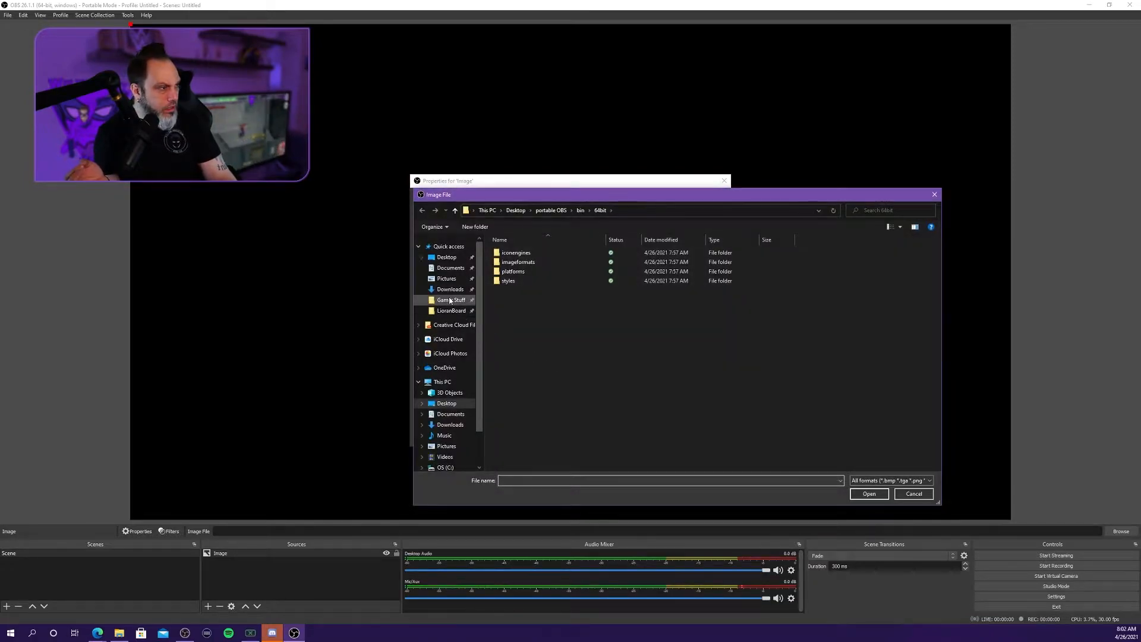
{"action": "left_click", "coordinate": [449, 300]}
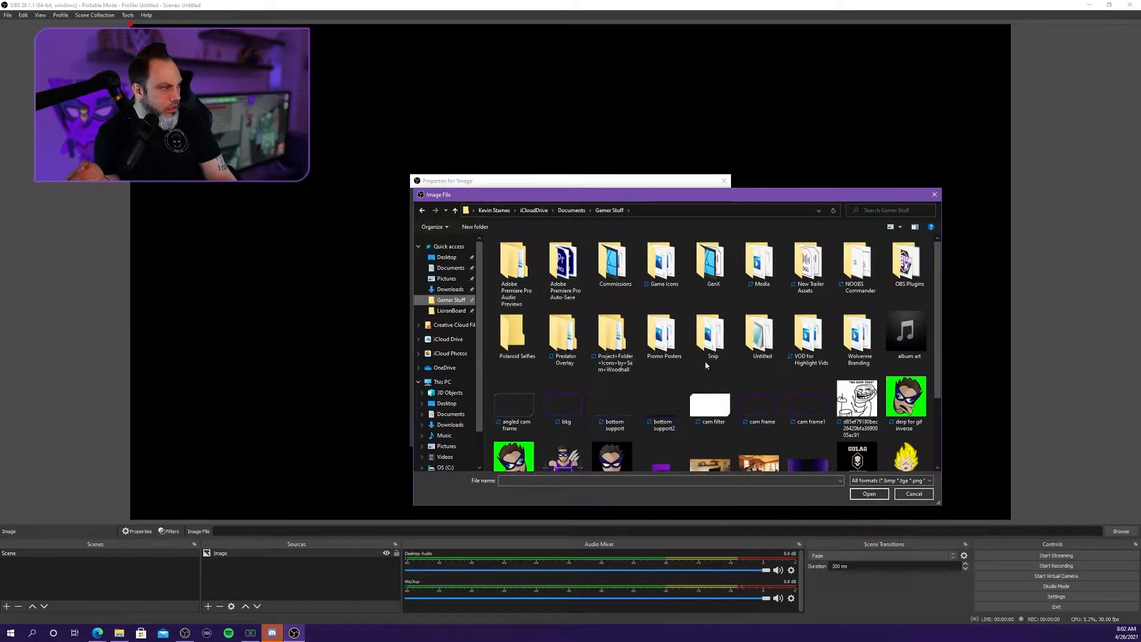
{"action": "double_click", "coordinate": [857, 335]}
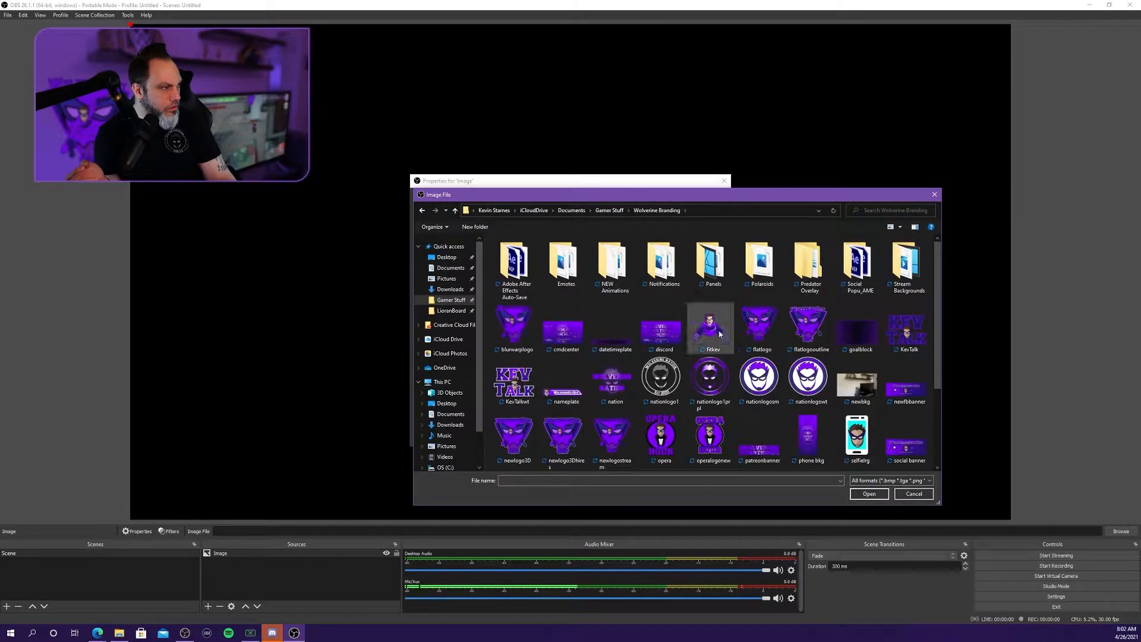
{"action": "scroll", "coordinate": [630, 337], "scroll_direction": "down", "scroll_amount": 3}
{"action": "scroll", "coordinate": [630, 337], "scroll_direction": "up", "scroll_amount": 3}
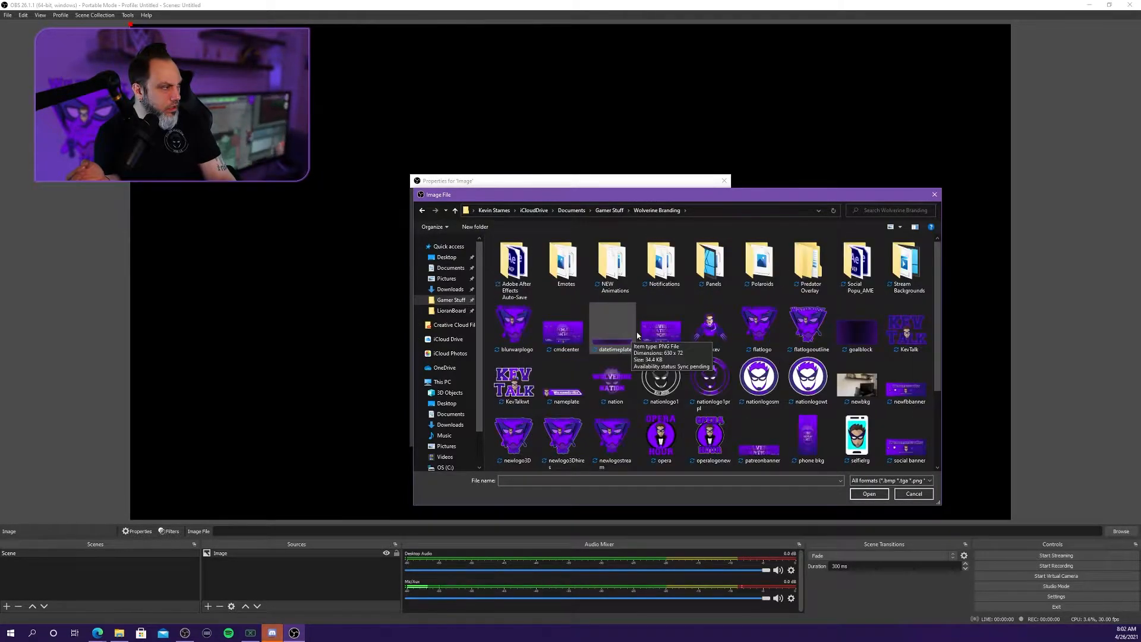
{"action": "double_click", "coordinate": [865, 381]}
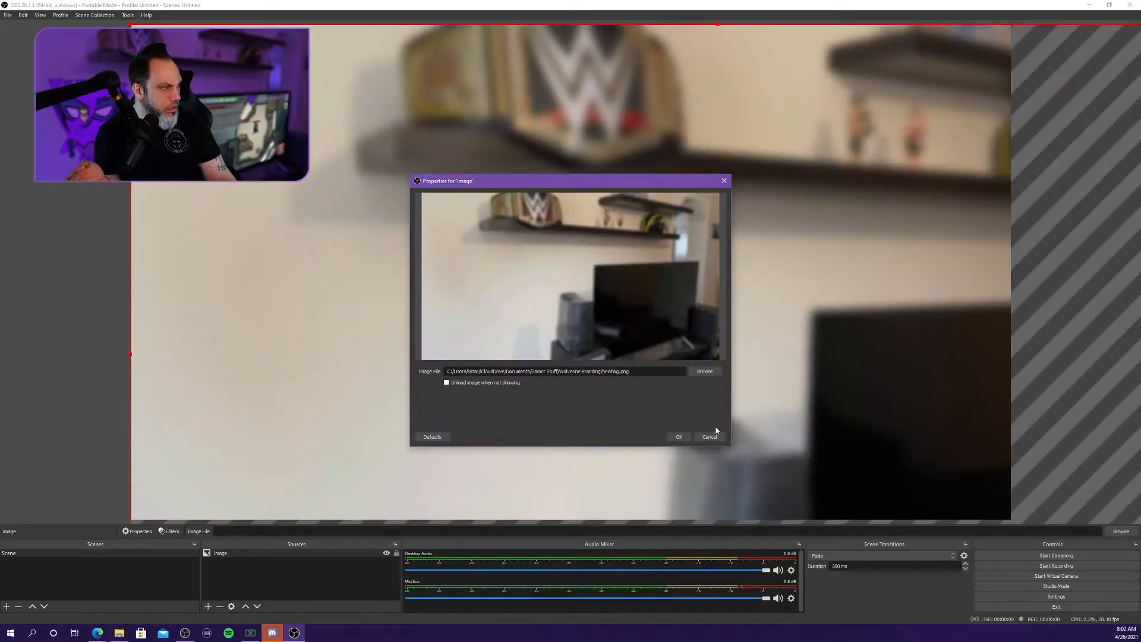
{"action": "left_click", "coordinate": [678, 436]}
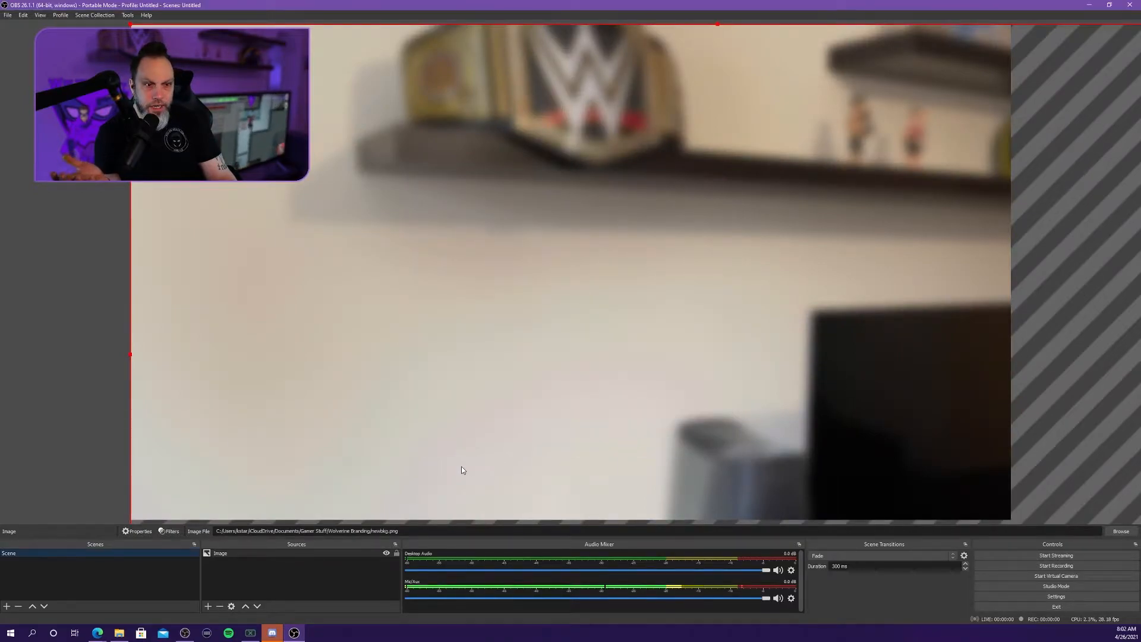
Fit the room background image to the screen
{"action": "right_click", "coordinate": [550, 356]}
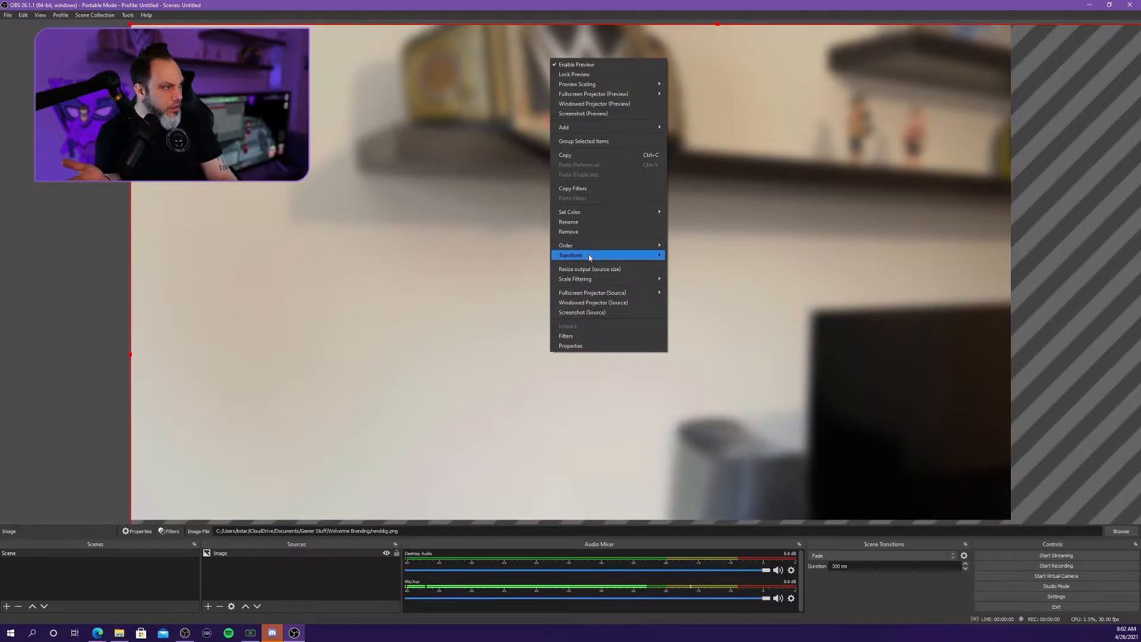
{"action": "mouse_move", "coordinate": [590, 257]}
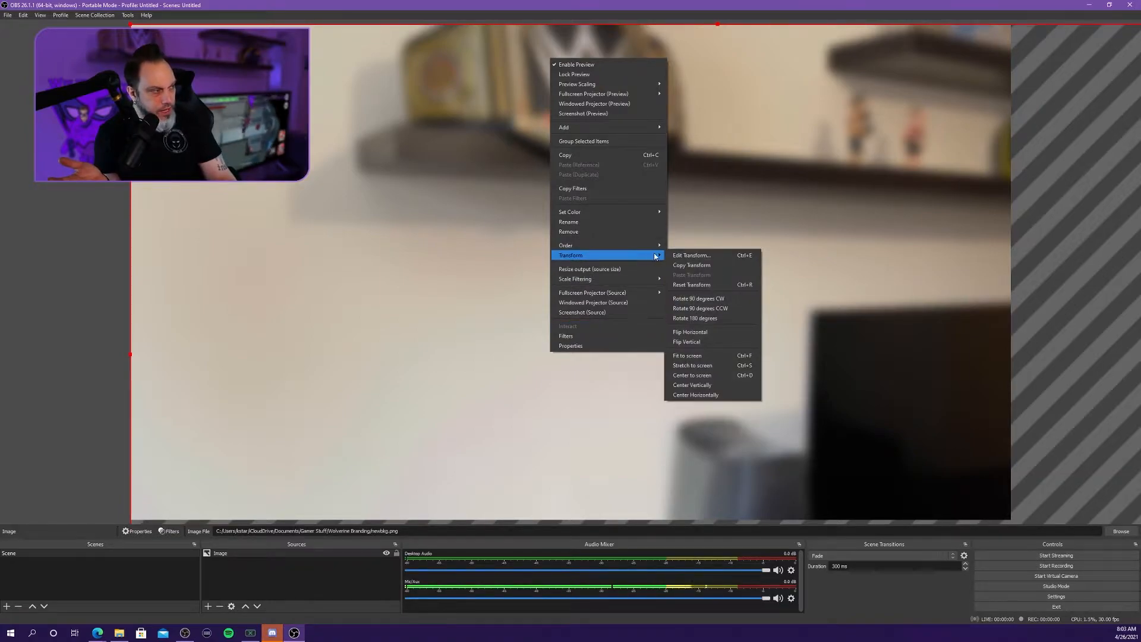
{"action": "left_click", "coordinate": [719, 355]}
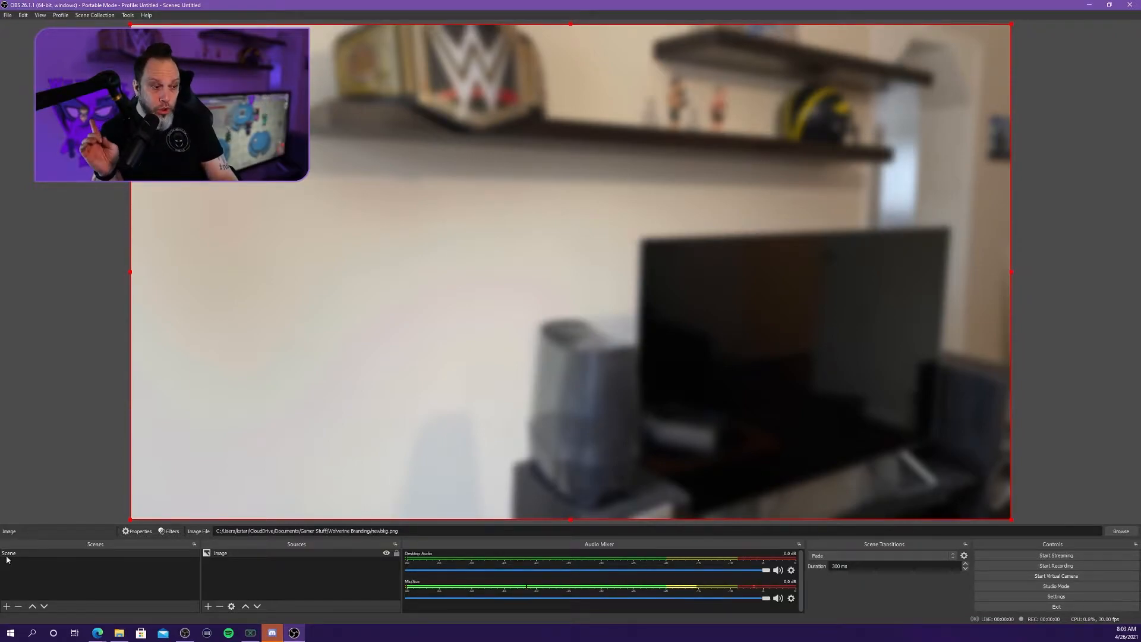
Add a new scene named Memes
{"action": "left_click", "coordinate": [7, 606]}
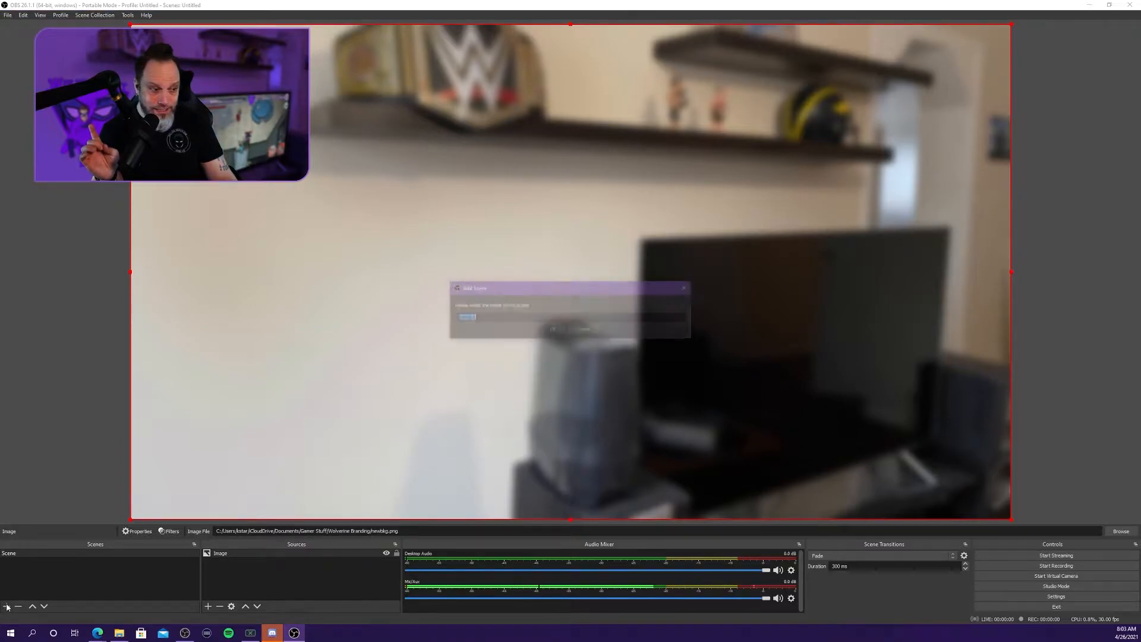
{"action": "type", "text": "Memes"}
{"action": "key", "text": "Return"}
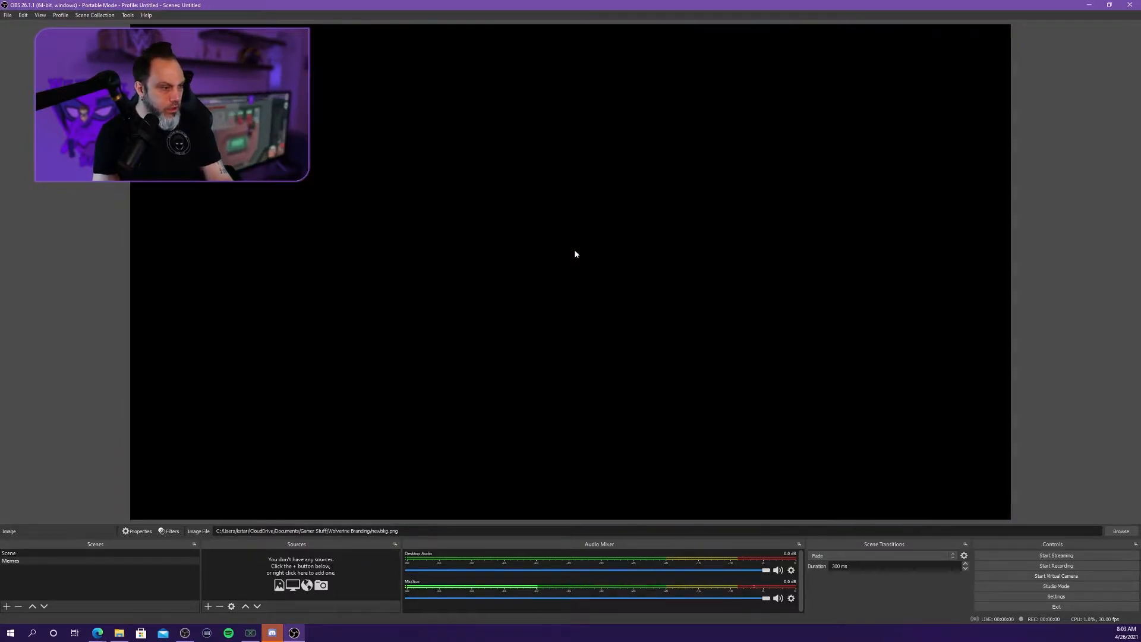
Add an image source named victory to the Memes scene, using blk mage.gif from the Media folder in Gamer Stuff
{"action": "left_click", "coordinate": [211, 606]}
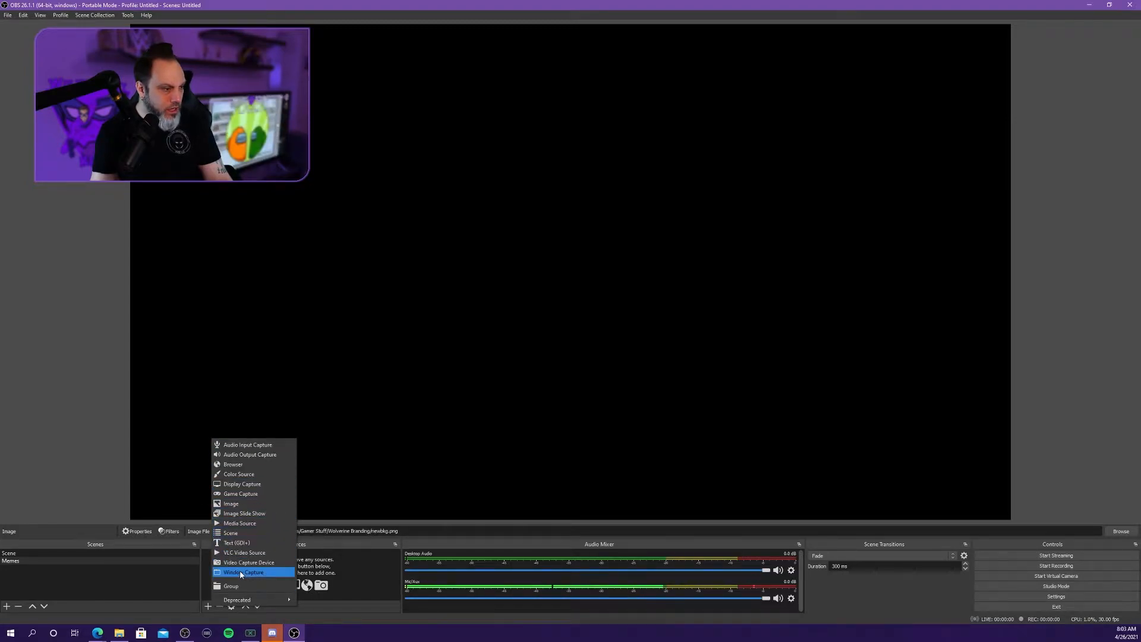
{"action": "left_click", "coordinate": [235, 505]}
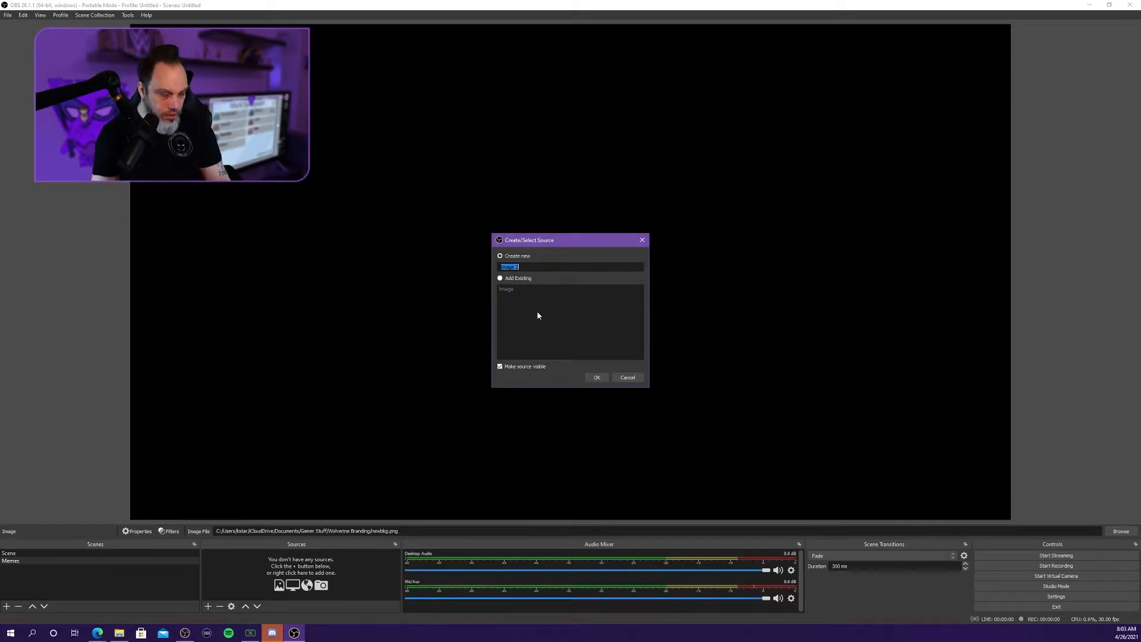
{"action": "type", "text": "victory"}
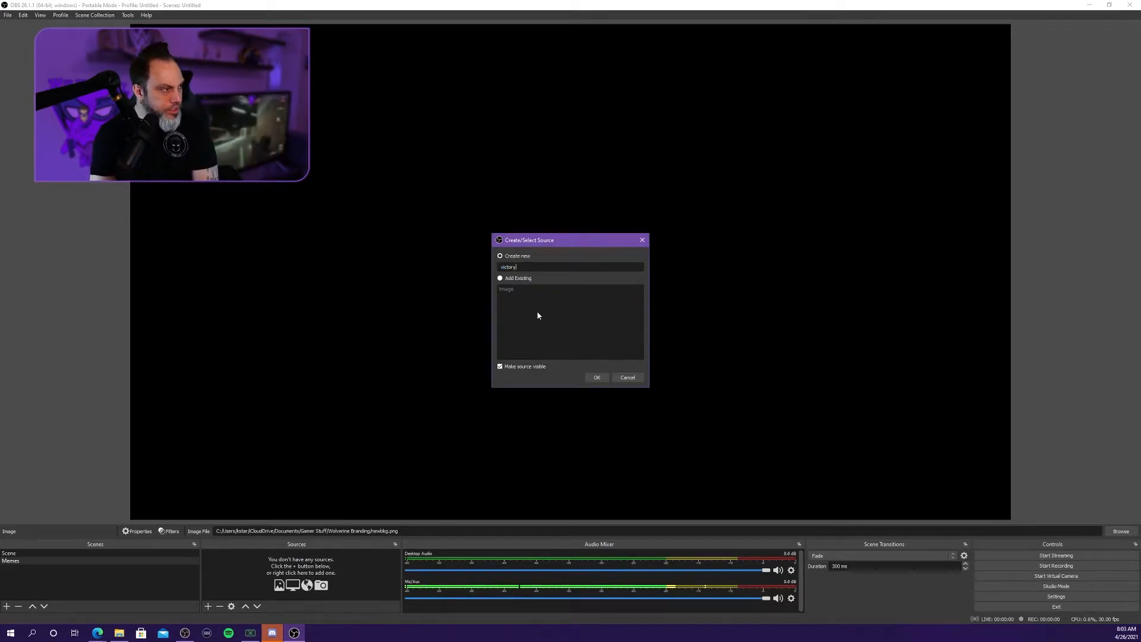
{"action": "left_click", "coordinate": [595, 377]}
{"action": "left_click", "coordinate": [705, 371]}
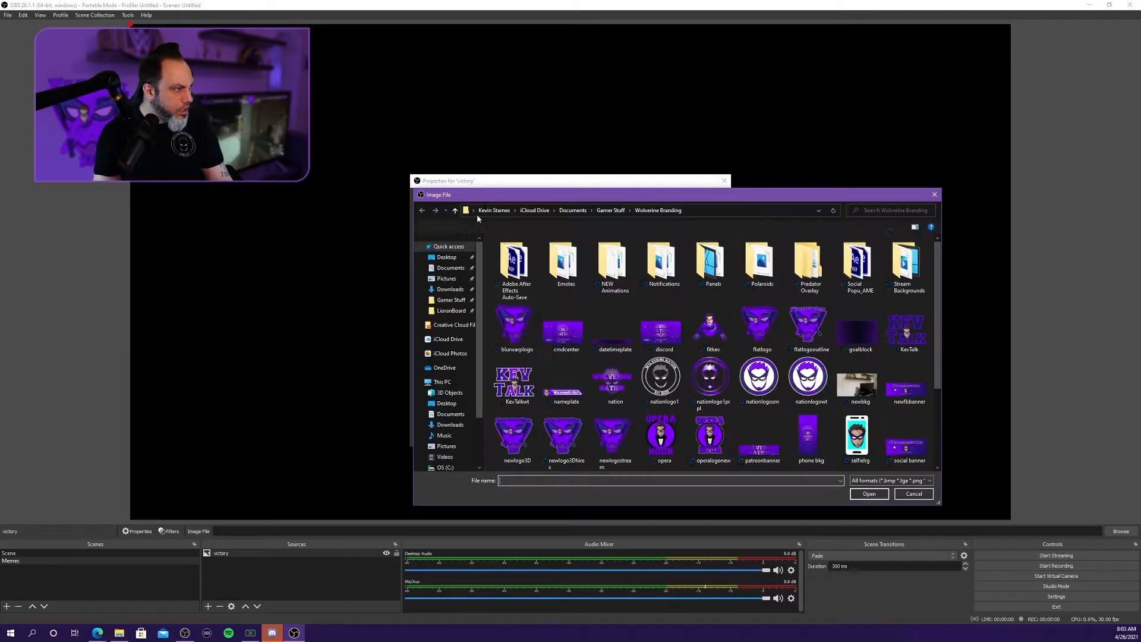
{"action": "left_click", "coordinate": [611, 210]}
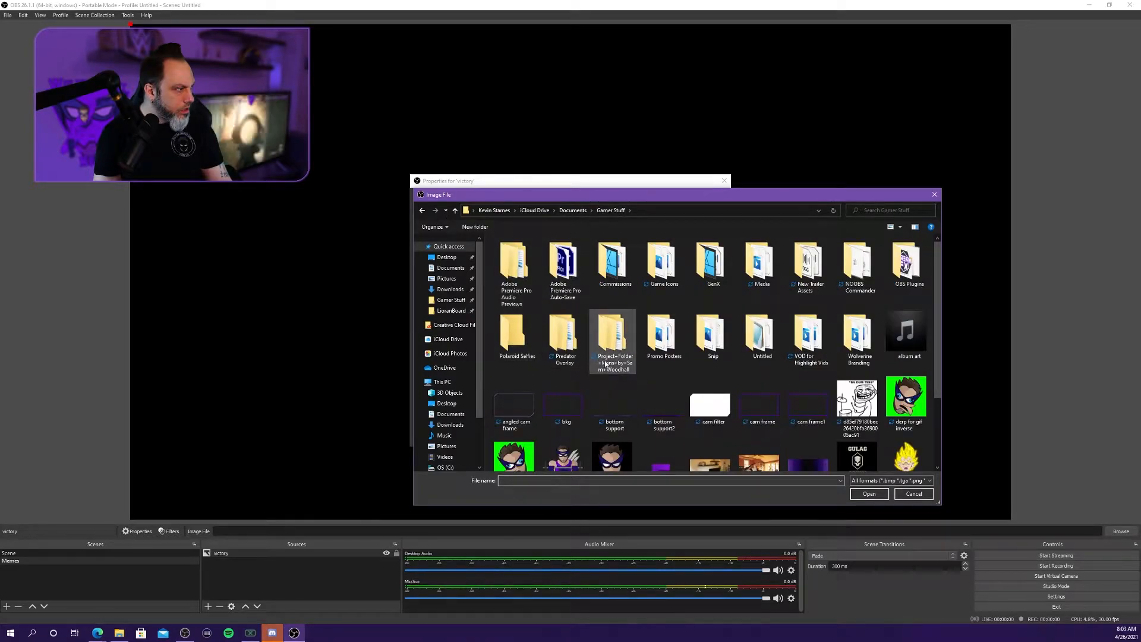
{"action": "double_click", "coordinate": [759, 263]}
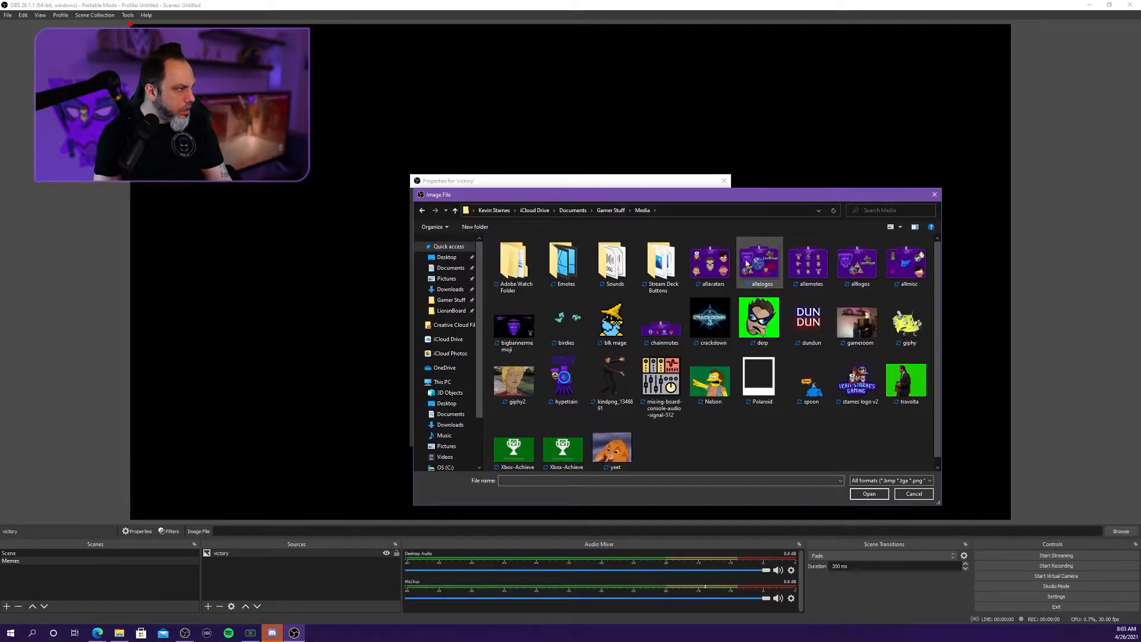
{"action": "double_click", "coordinate": [611, 324]}
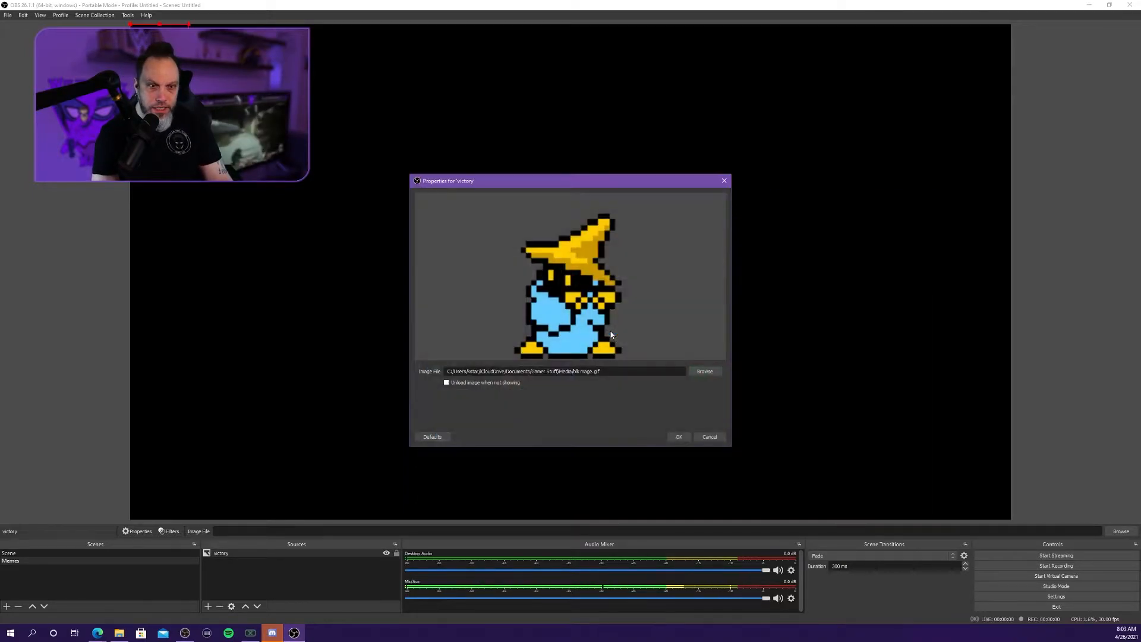
{"action": "left_click", "coordinate": [689, 438]}
Center the victory source on the screen and hide it
{"action": "right_click", "coordinate": [251, 550]}
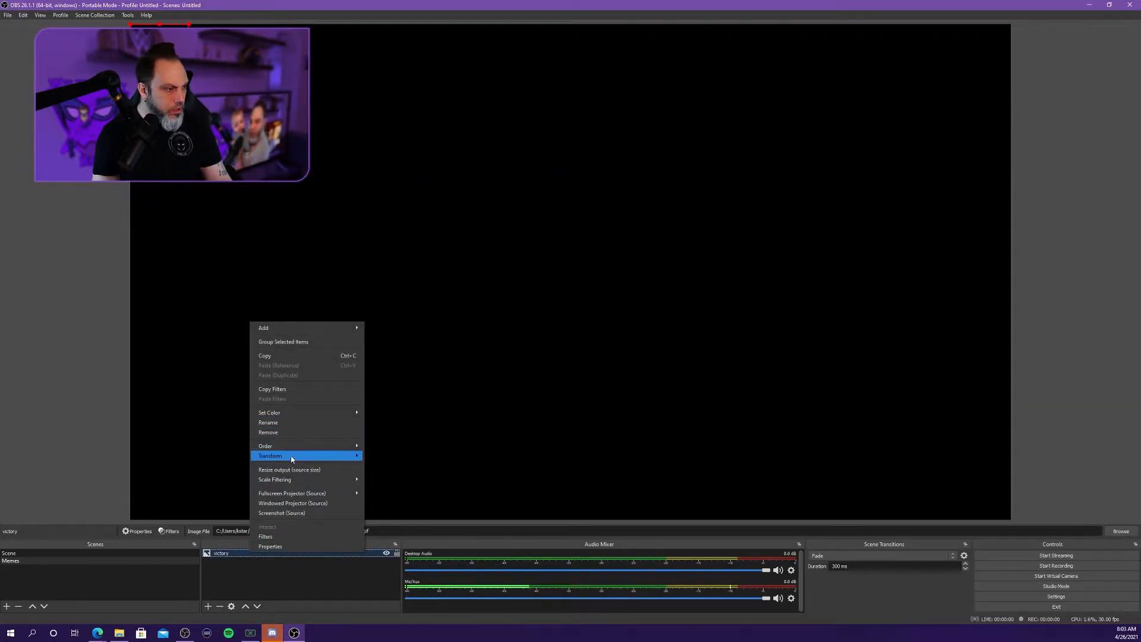
{"action": "mouse_move", "coordinate": [290, 457]}
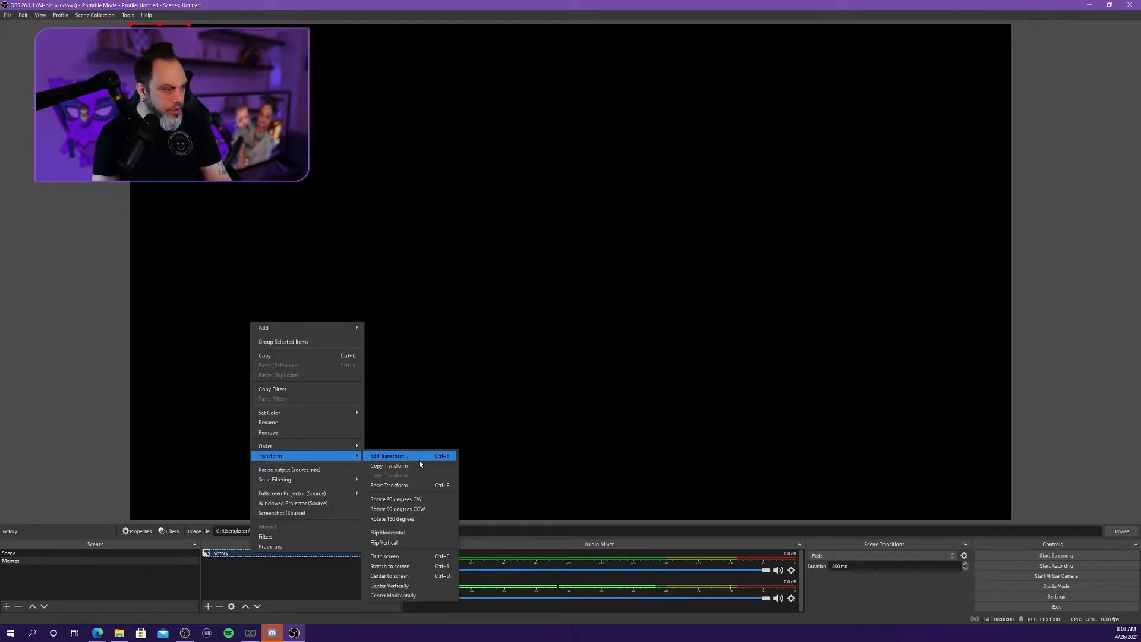
{"action": "left_click", "coordinate": [408, 577]}
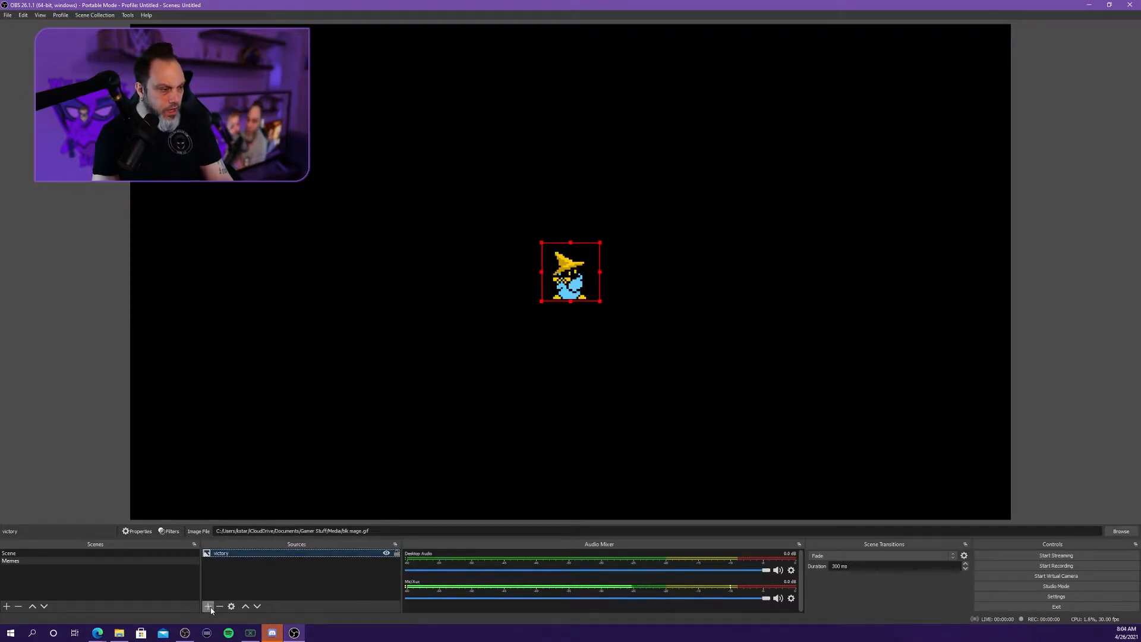
{"action": "left_click", "coordinate": [386, 554]}
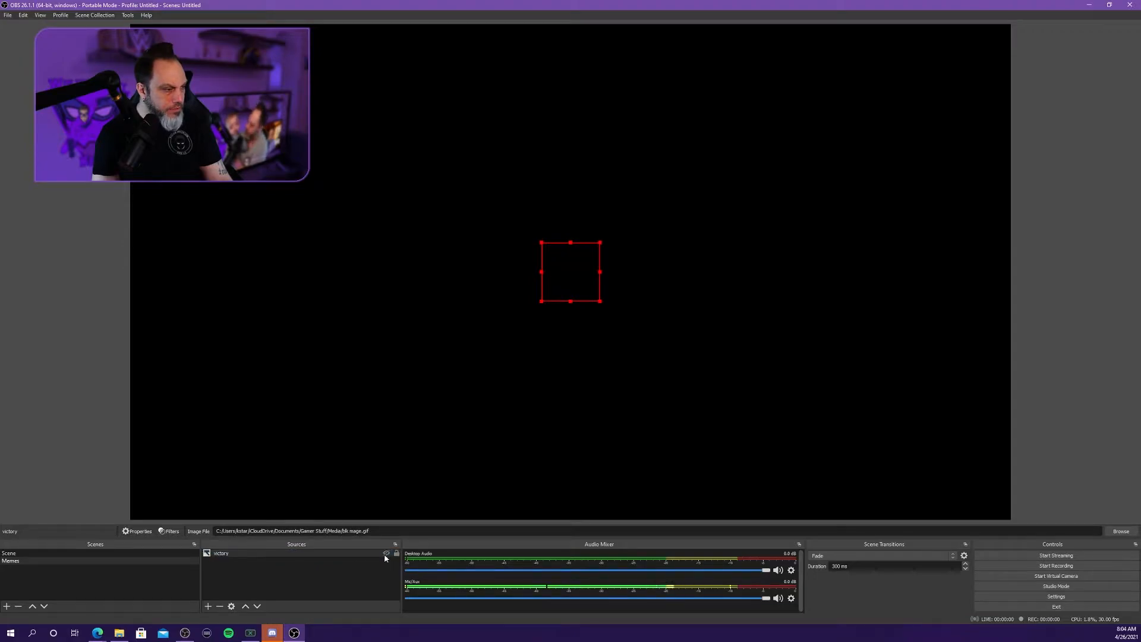
Add an image source named Travolta to the Memes scene, using travolta.gif from the Media folder
{"action": "left_click", "coordinate": [208, 606]}
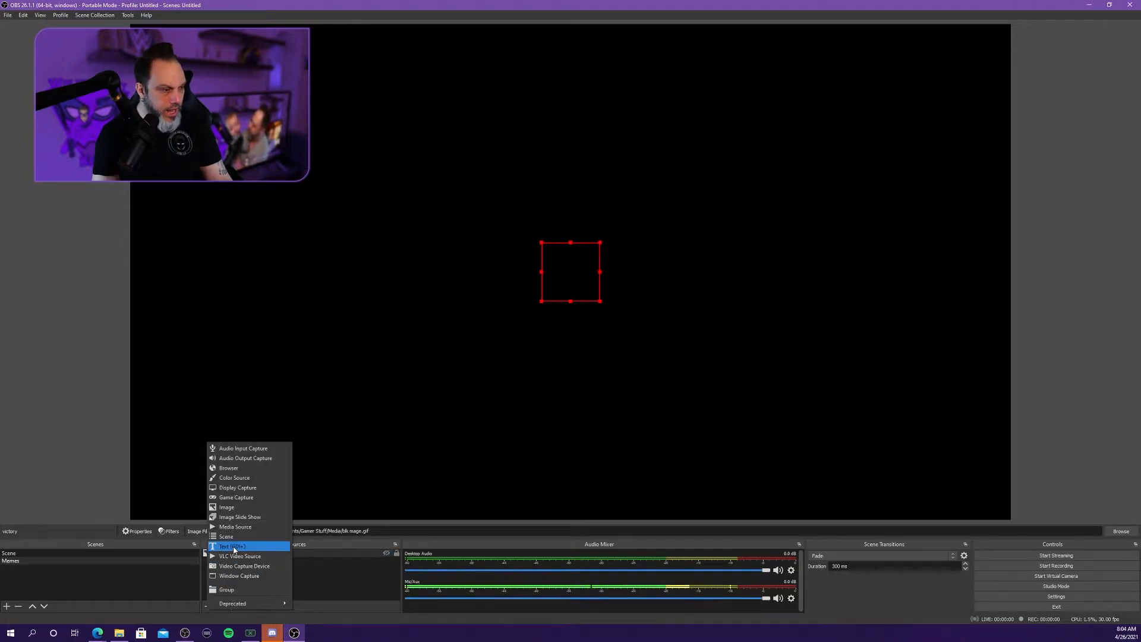
{"action": "left_click", "coordinate": [235, 508]}
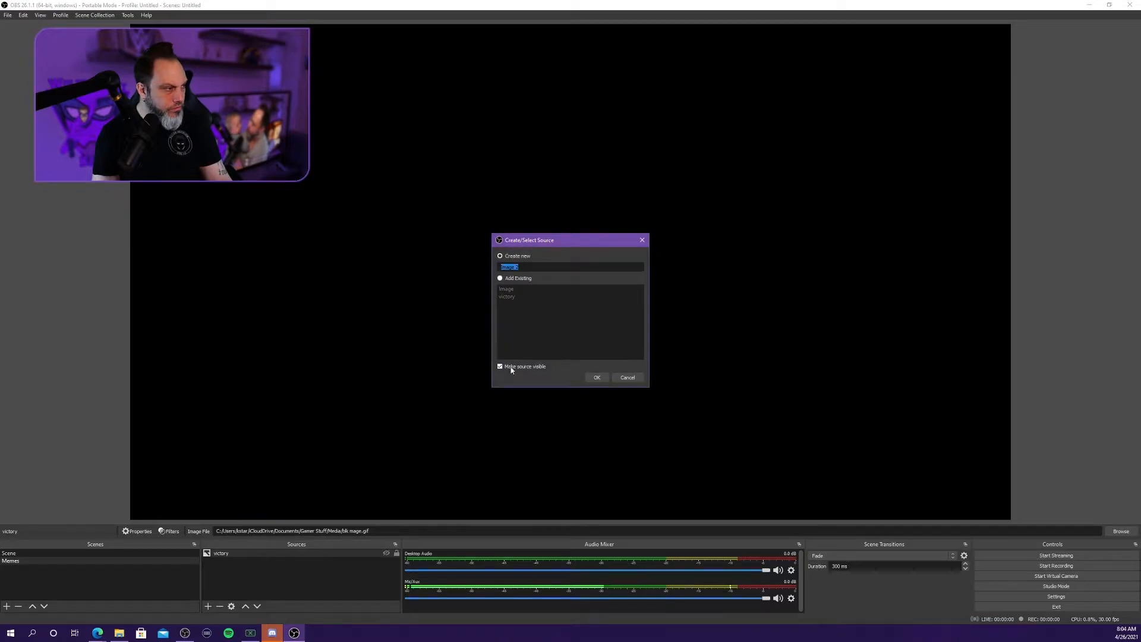
{"action": "type", "text": "Tre"}
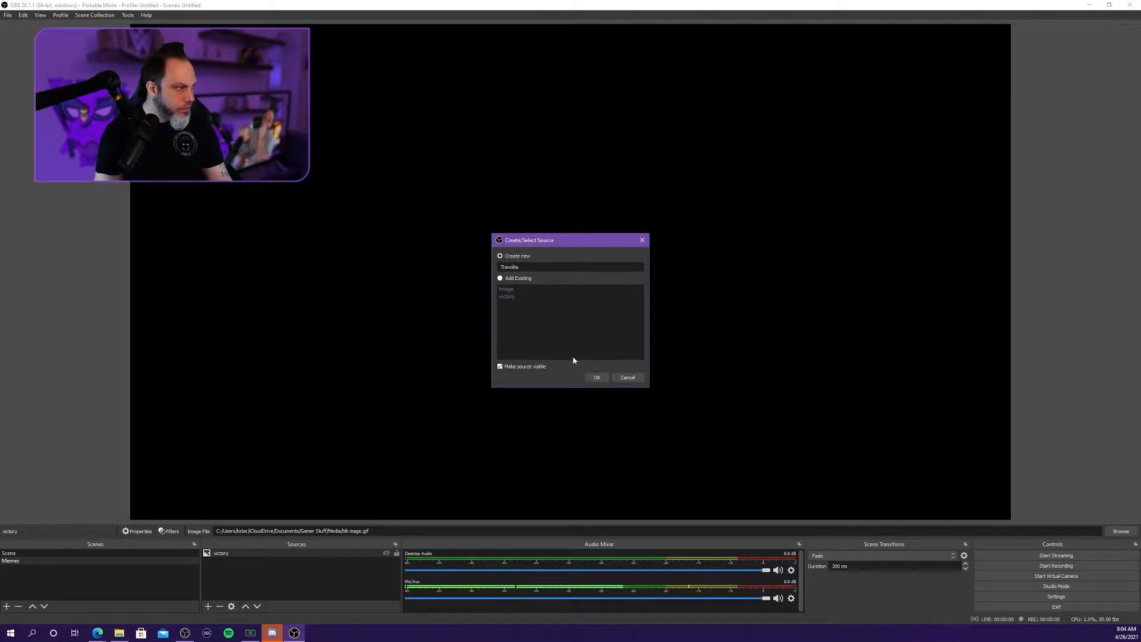
{"action": "left_click", "coordinate": [596, 377]}
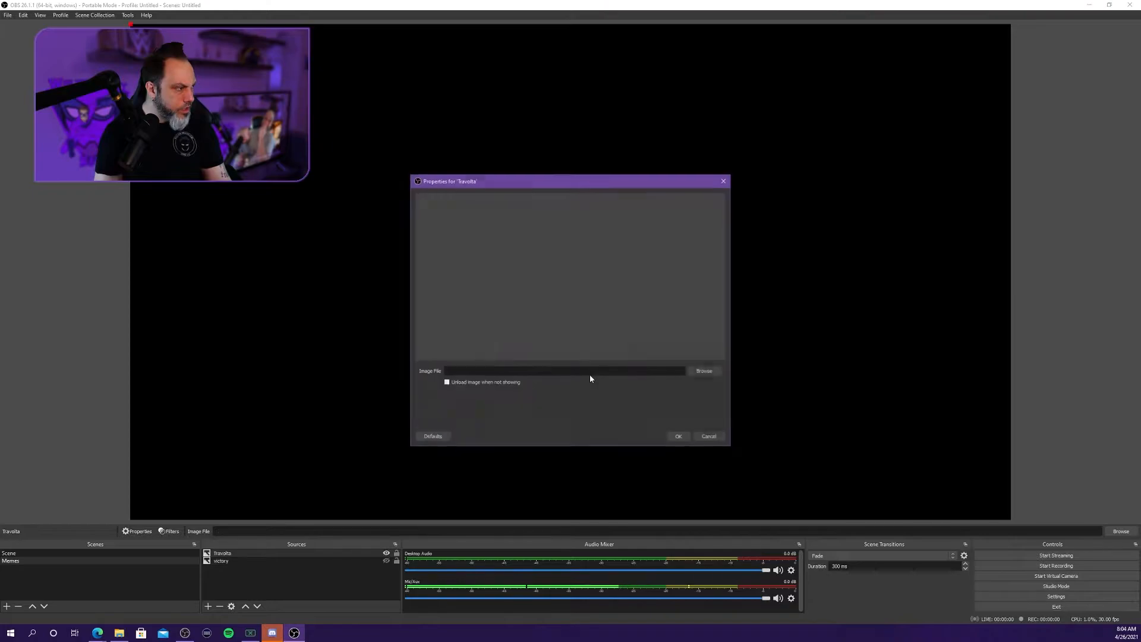
{"action": "left_click", "coordinate": [705, 371]}
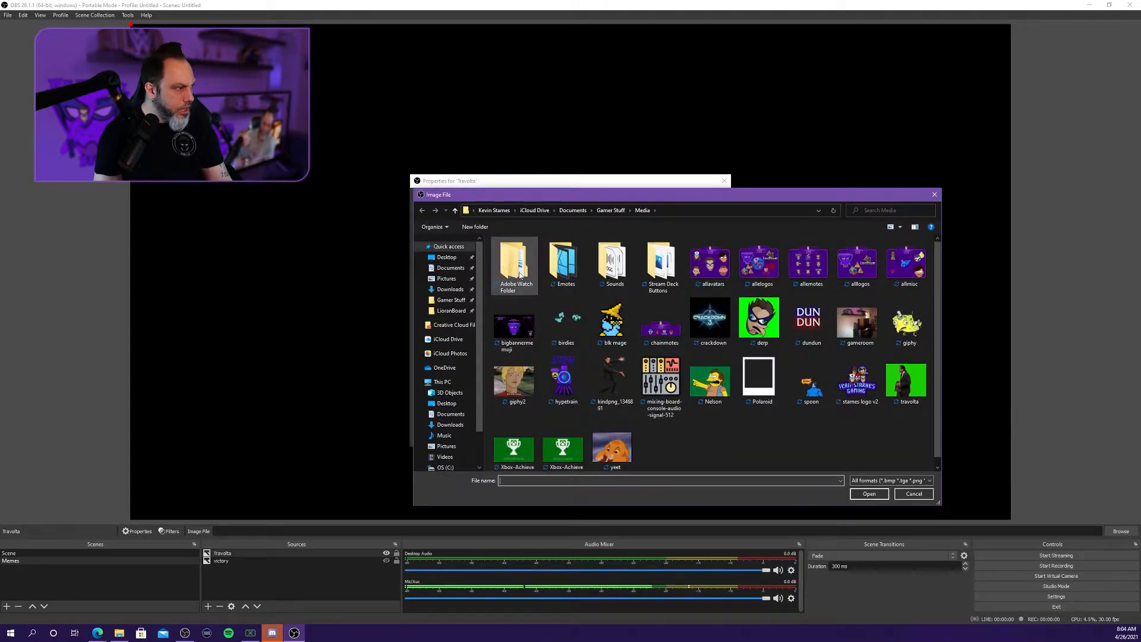
{"action": "left_click", "coordinate": [922, 391]}
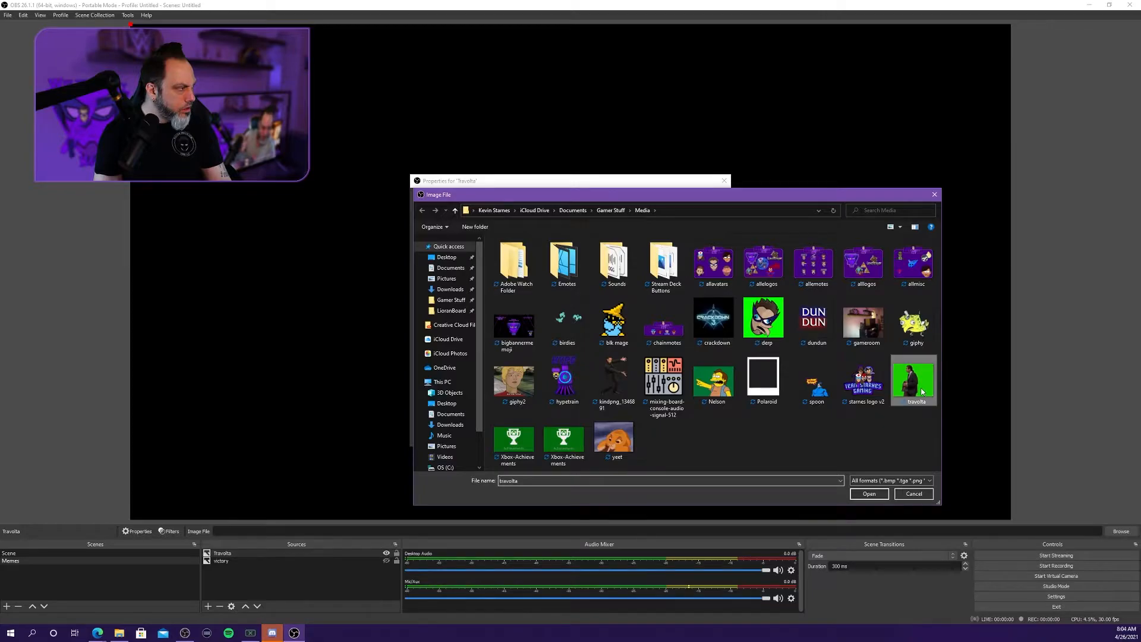
{"action": "double_click", "coordinate": [921, 392]}
{"action": "left_click", "coordinate": [675, 436]}
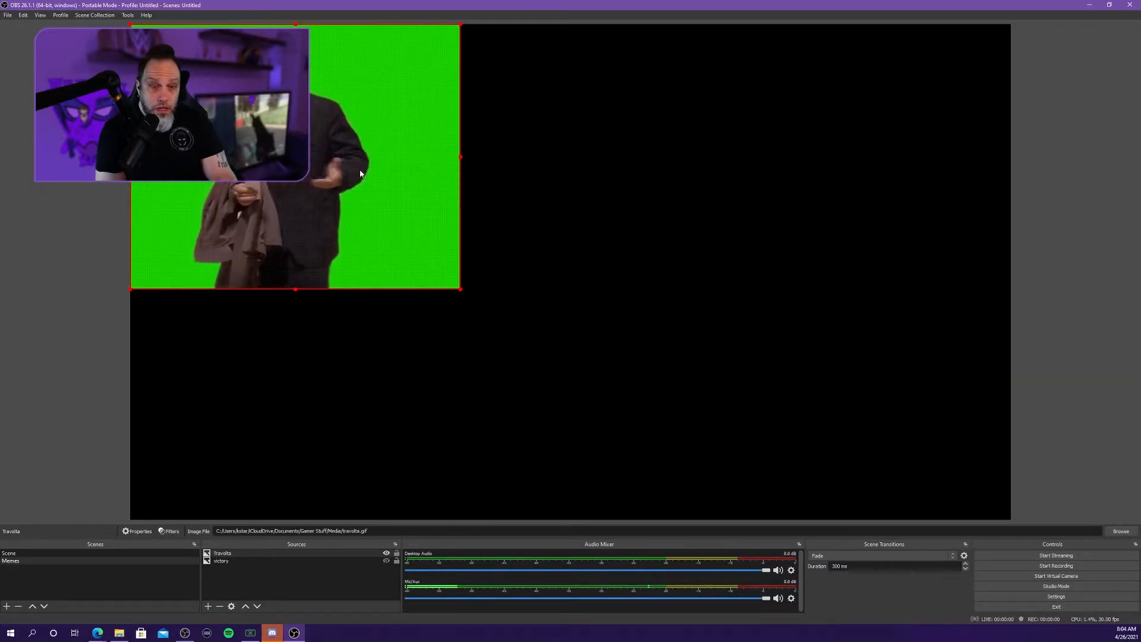
Move the Travolta source to the canvas's lower edge, center it horizontally and hide it
{"action": "left_click_drag", "start_coordinate": [360, 173], "coordinate": [672, 405]}
{"action": "right_click", "coordinate": [672, 405]}
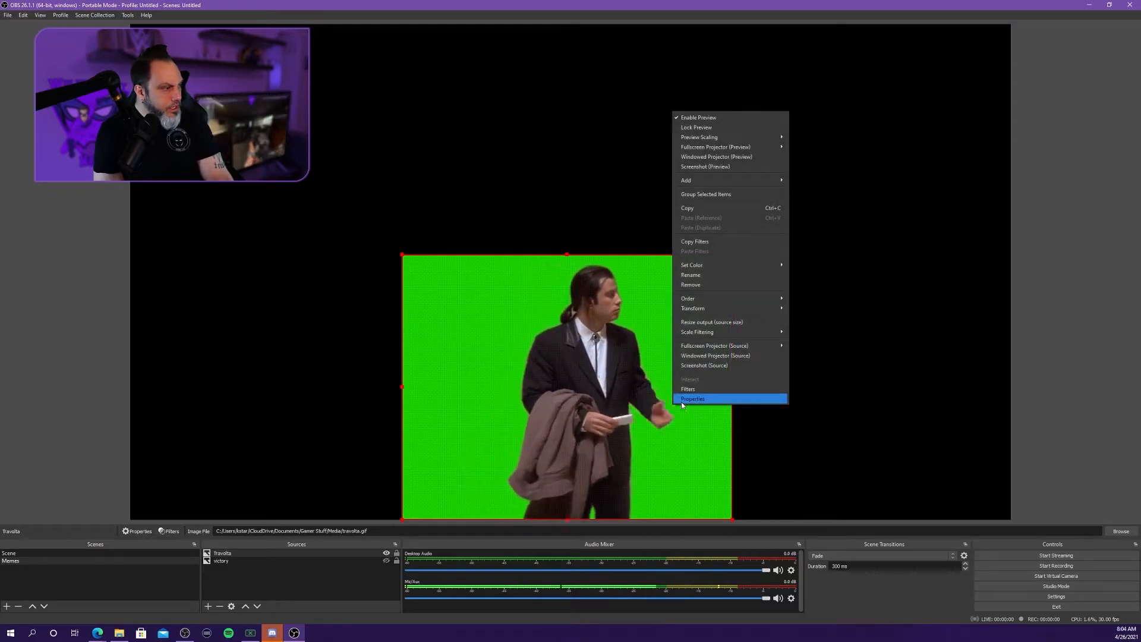
{"action": "mouse_move", "coordinate": [707, 309]}
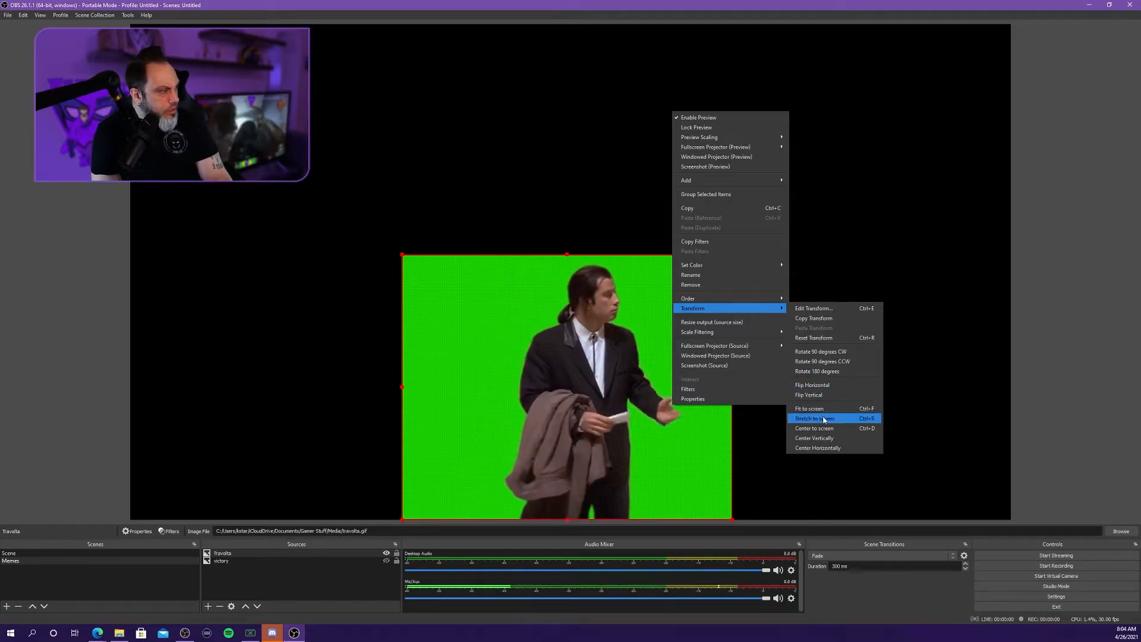
{"action": "left_click", "coordinate": [823, 449]}
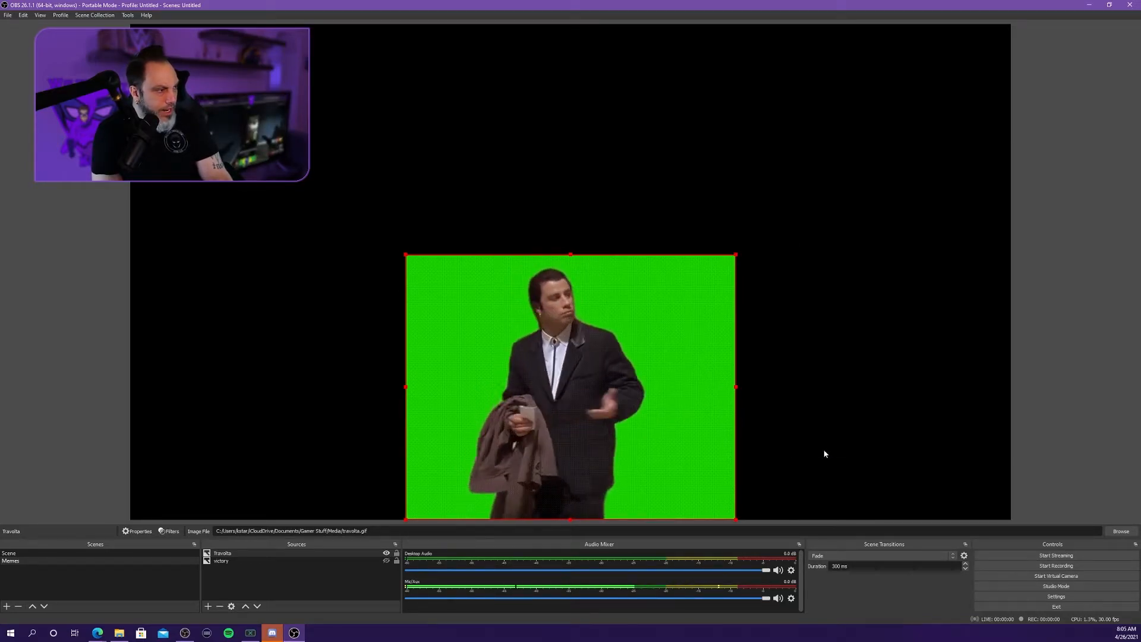
{"action": "left_click", "coordinate": [385, 554]}
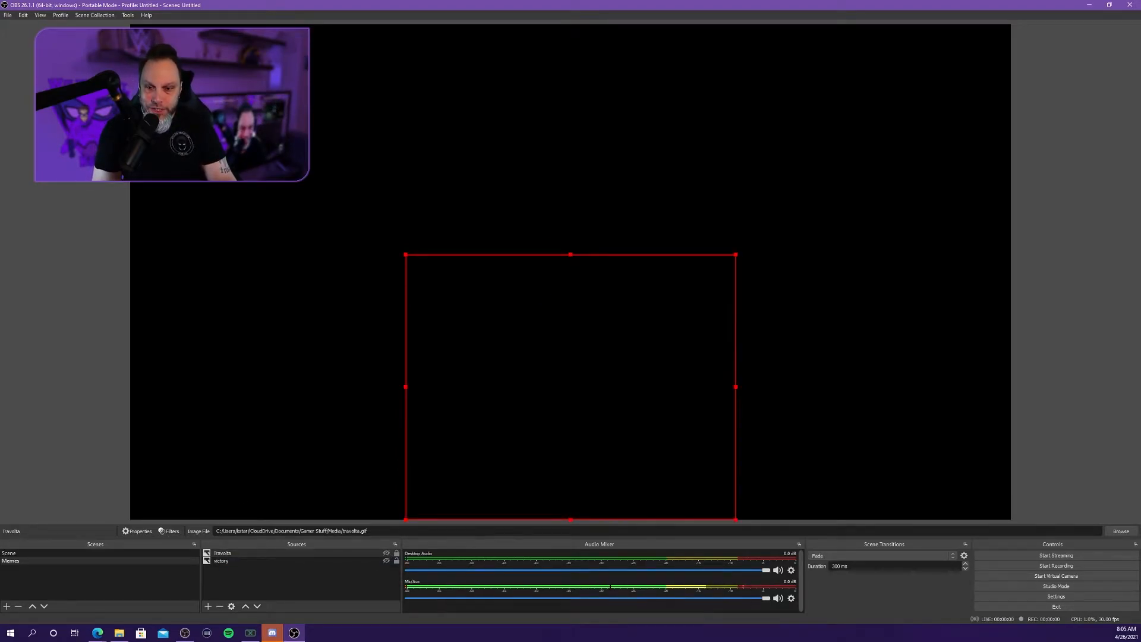
Add the existing Memes scene as a scene source in the main Scene, above the background image
{"action": "left_click", "coordinate": [70, 552]}
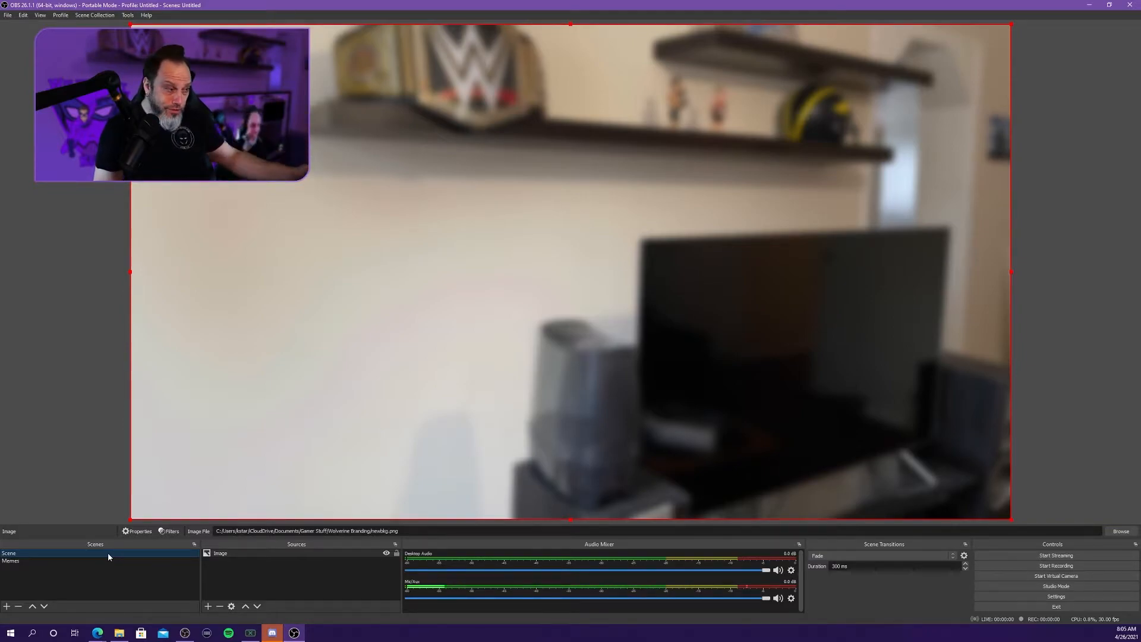
{"action": "left_click", "coordinate": [209, 607]}
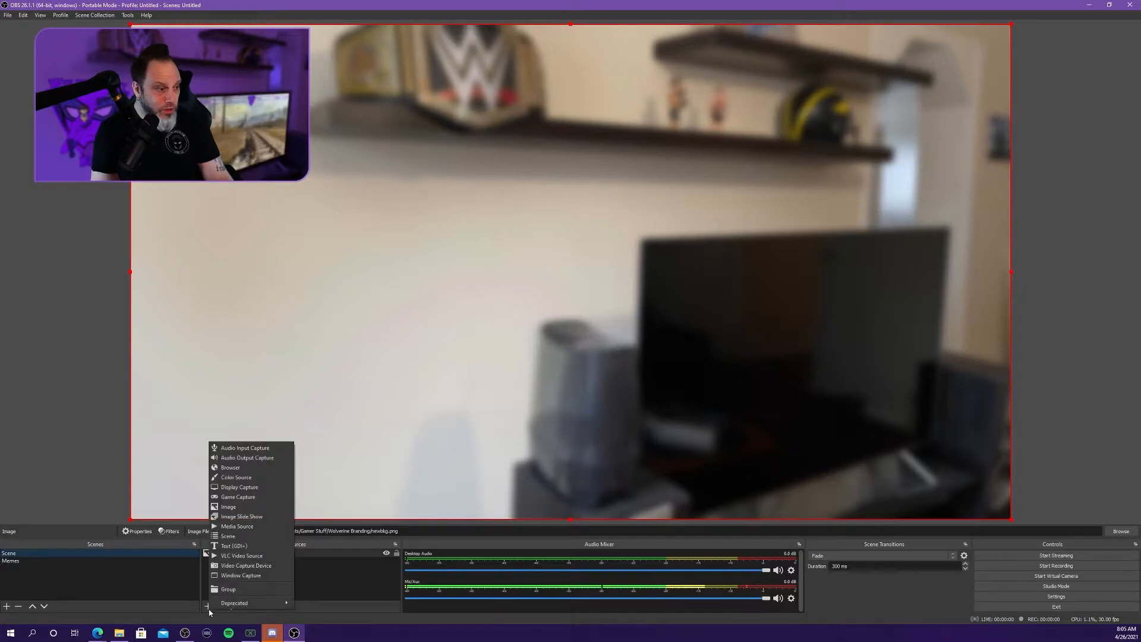
{"action": "left_click", "coordinate": [231, 538]}
{"action": "left_click", "coordinate": [507, 289]}
{"action": "left_click", "coordinate": [597, 378]}
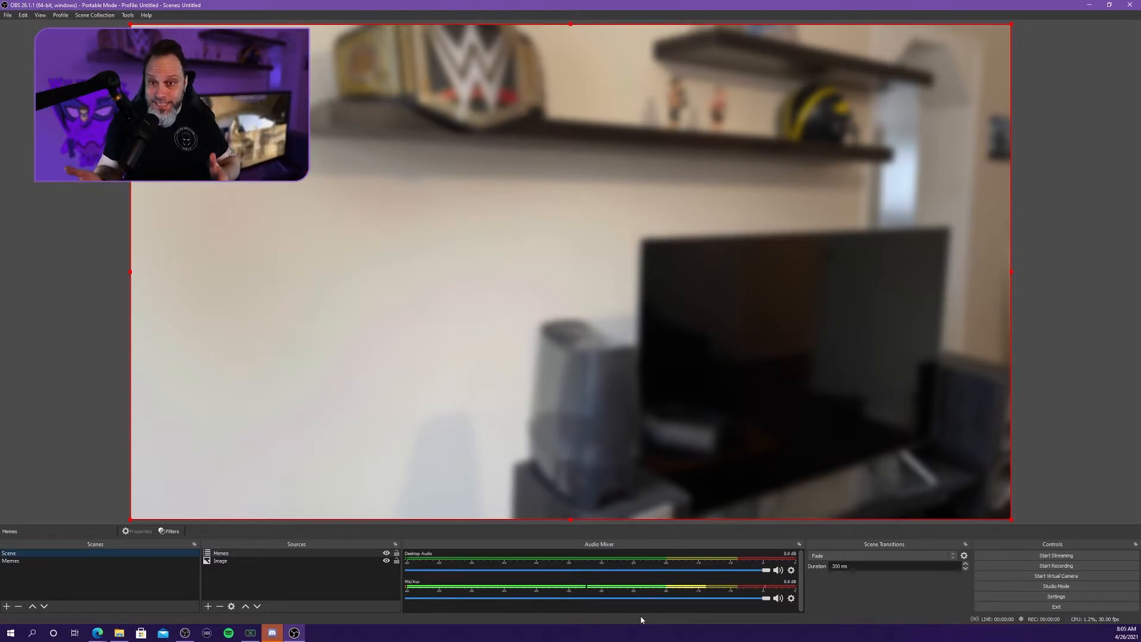
Turn on Studio Mode with the Memes scene in the preview, and test the victory source by showing and hiding it
{"action": "left_click", "coordinate": [1068, 587]}
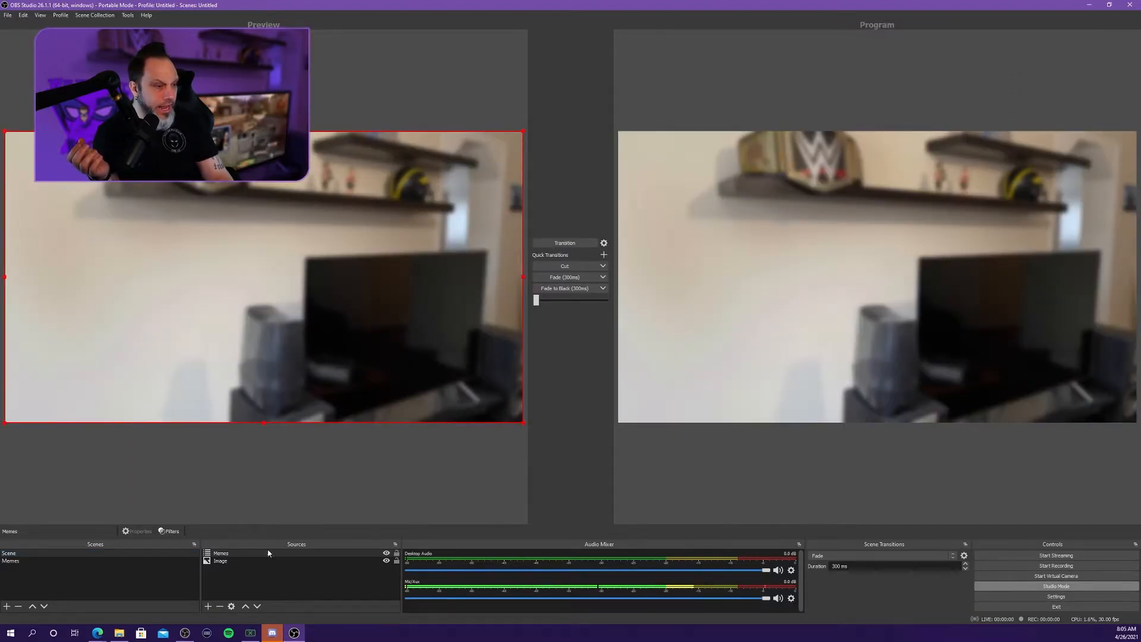
{"action": "left_click", "coordinate": [23, 561]}
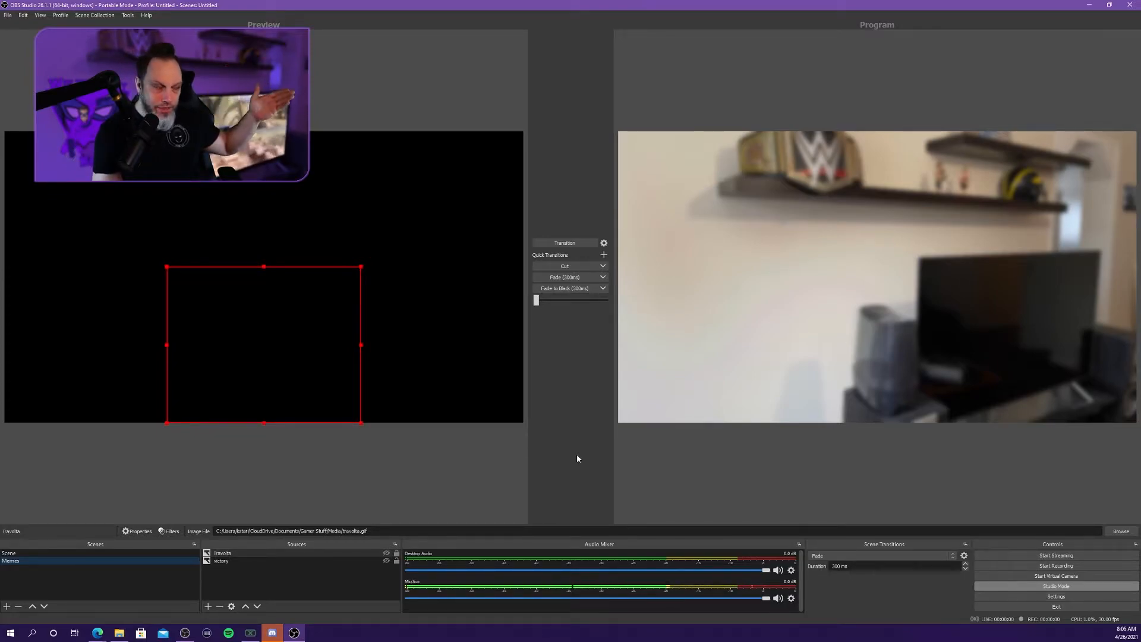
{"action": "left_click", "coordinate": [386, 561]}
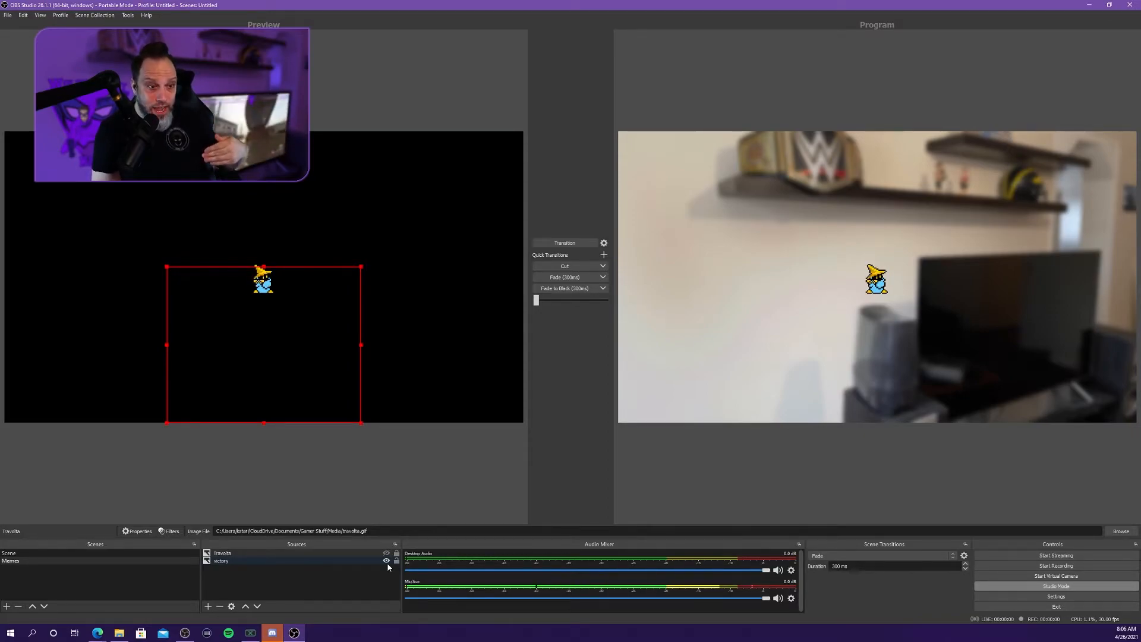
{"action": "left_click", "coordinate": [386, 561]}
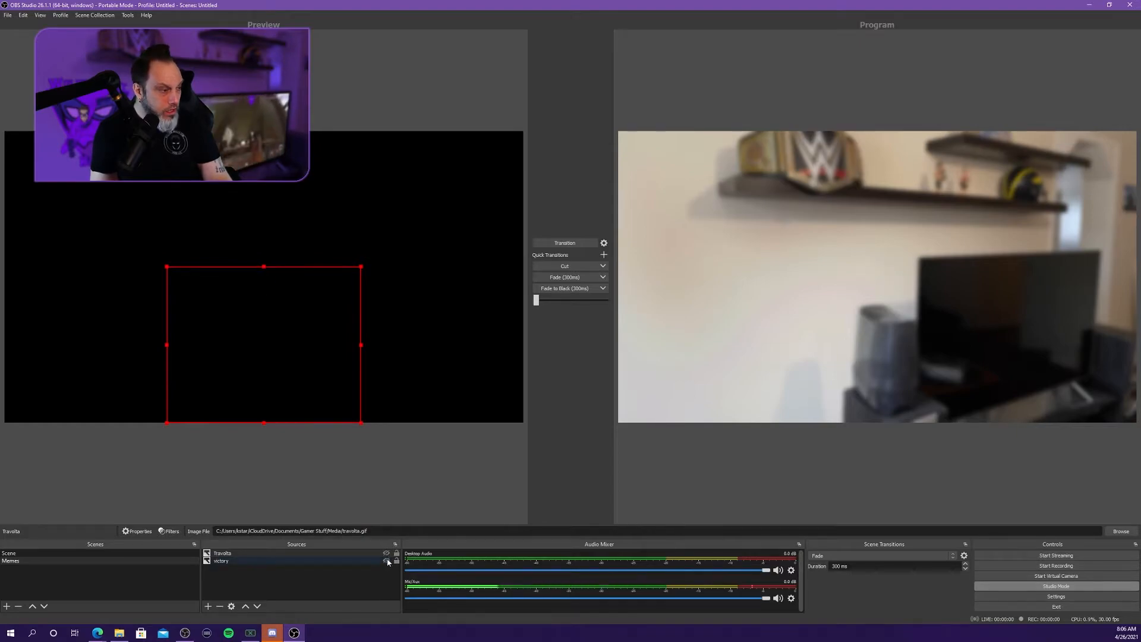
Show the Travolta source and add a Chroma Key filter to it with the default name and green key color
{"action": "left_click", "coordinate": [387, 553]}
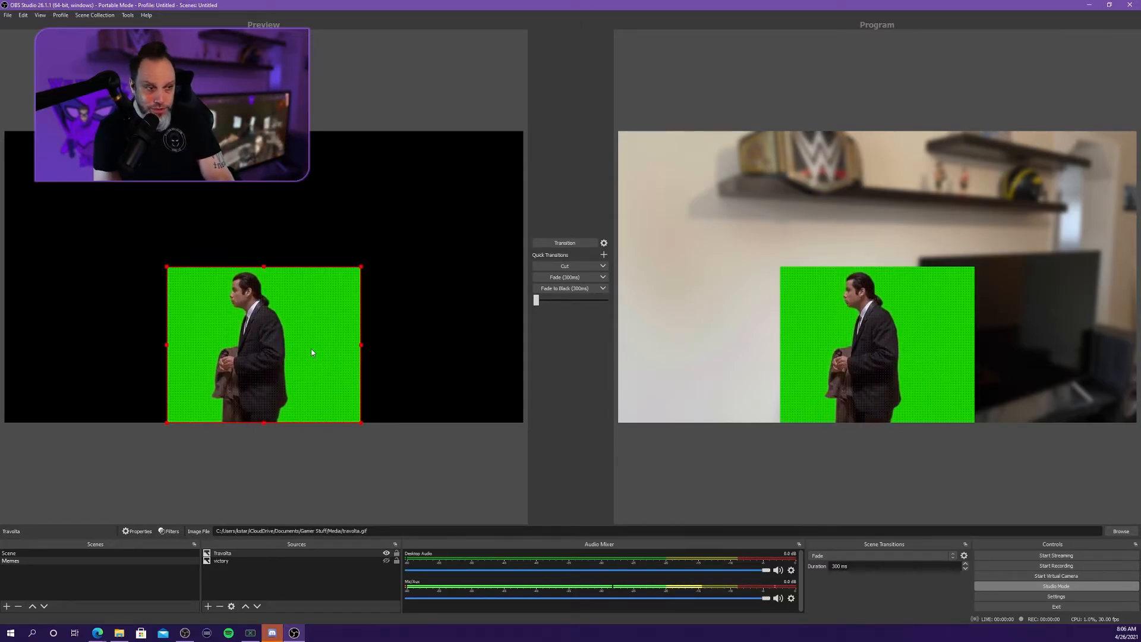
{"action": "right_click", "coordinate": [265, 553]}
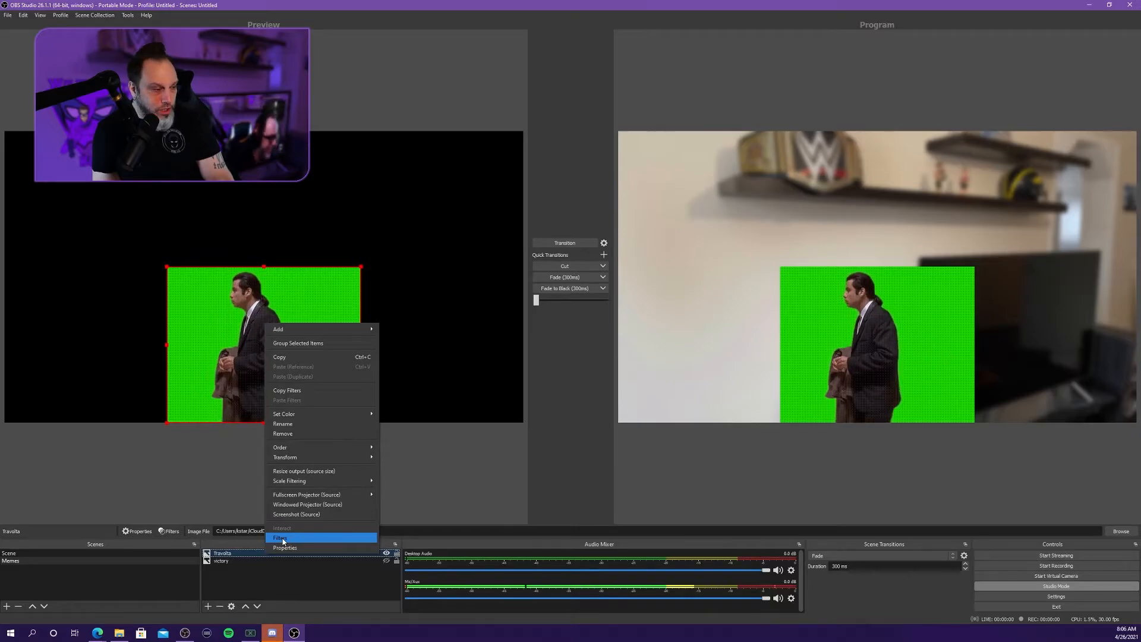
{"action": "left_click", "coordinate": [280, 538]}
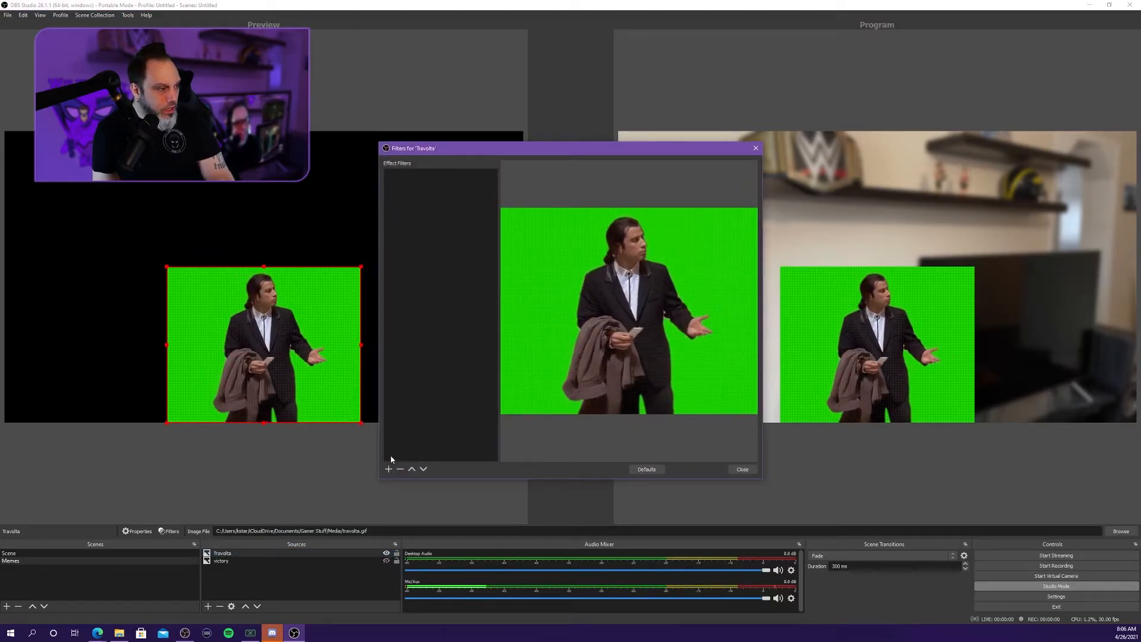
{"action": "left_click", "coordinate": [388, 470]}
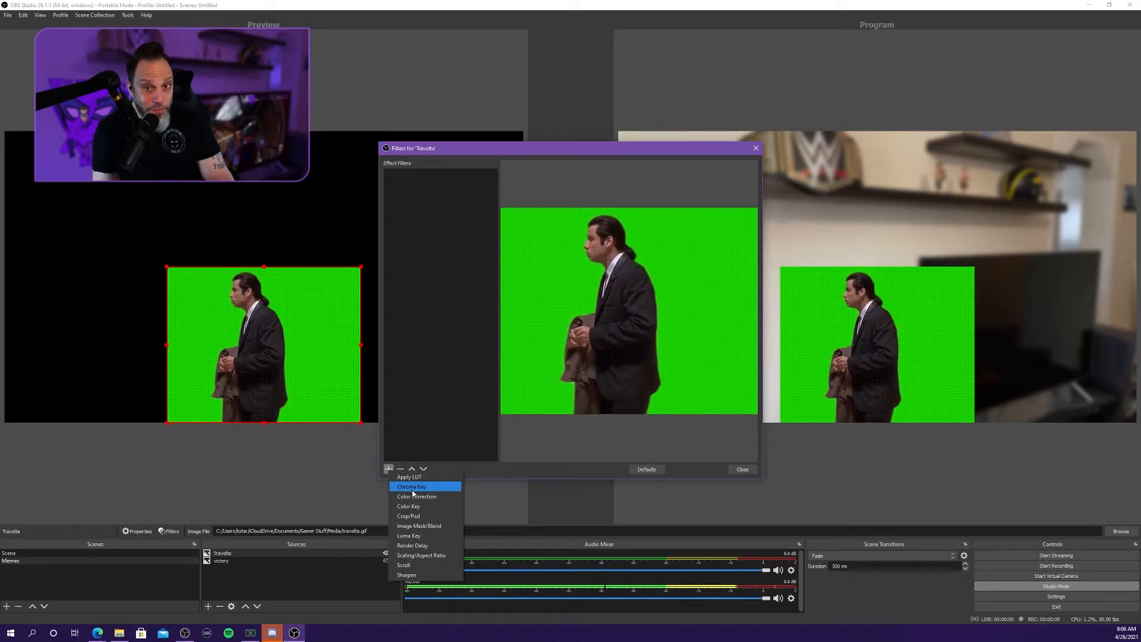
{"action": "left_click", "coordinate": [412, 488]}
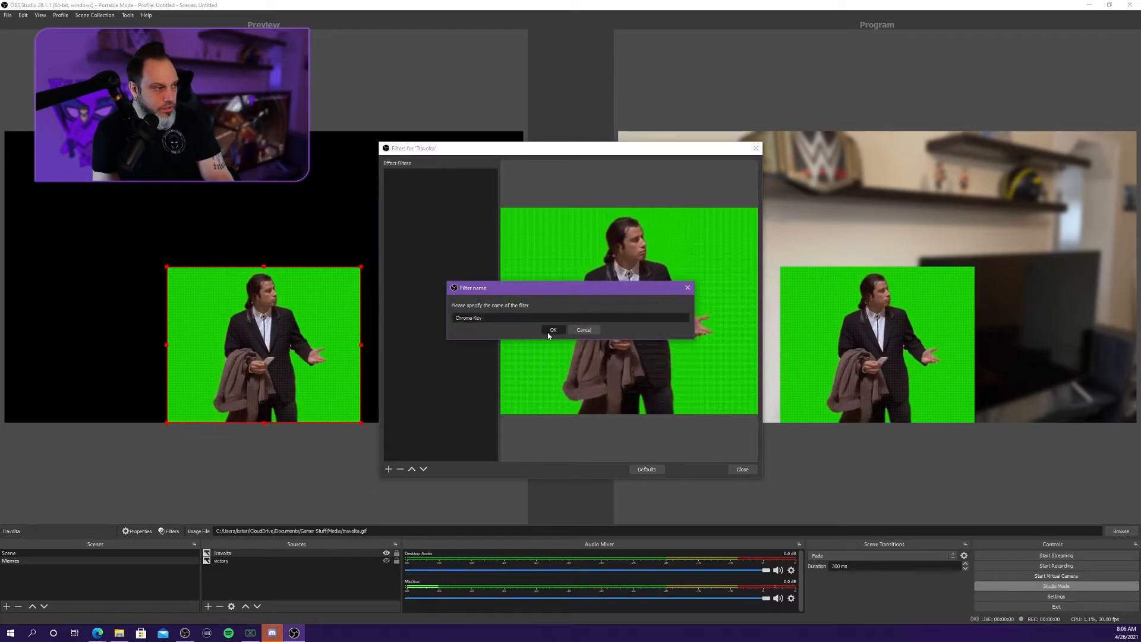
{"action": "left_click", "coordinate": [550, 332]}
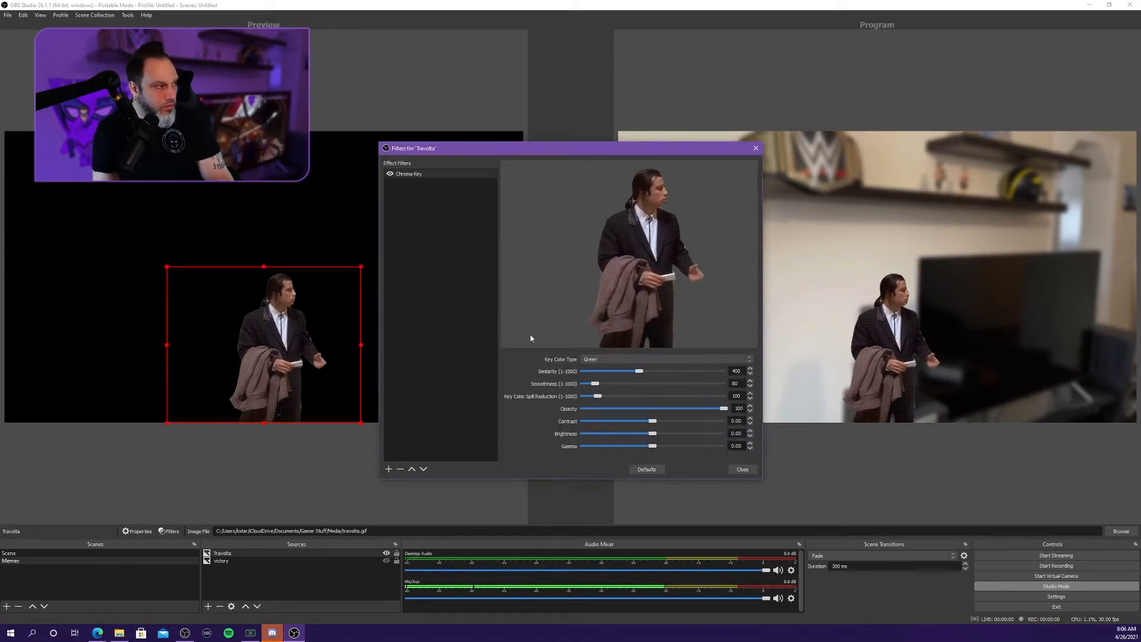
{"action": "left_click", "coordinate": [731, 470]}
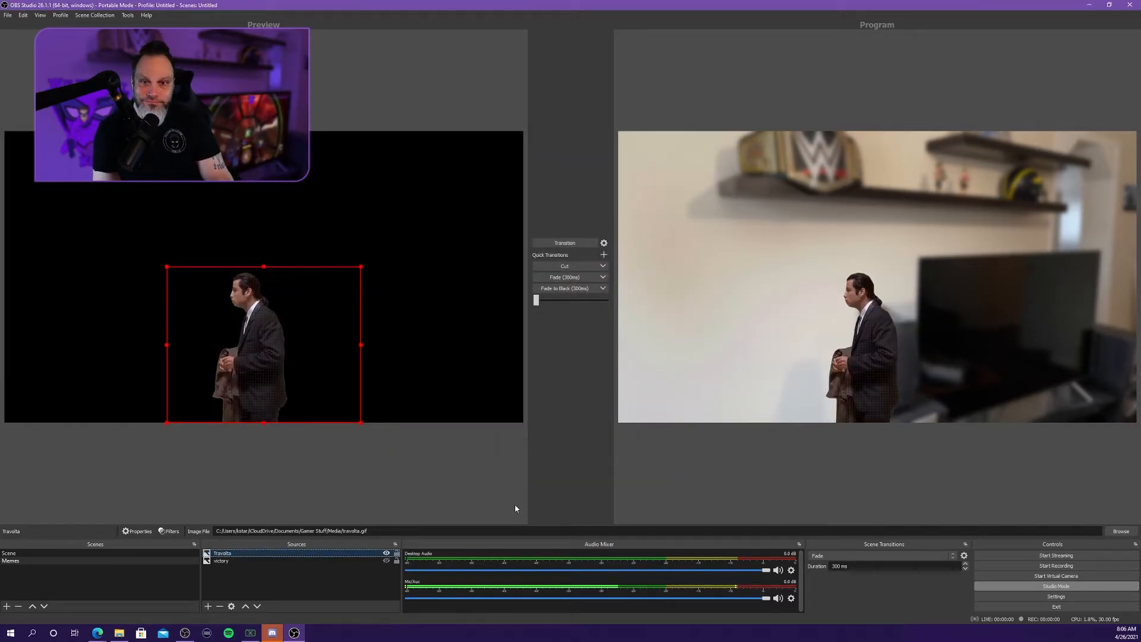
Enlarge the Travolta source to about nine tenths of the canvas height, rest it on the lower edge and center it horizontally
{"action": "left_click_drag", "start_coordinate": [307, 292], "coordinate": [224, 290]}
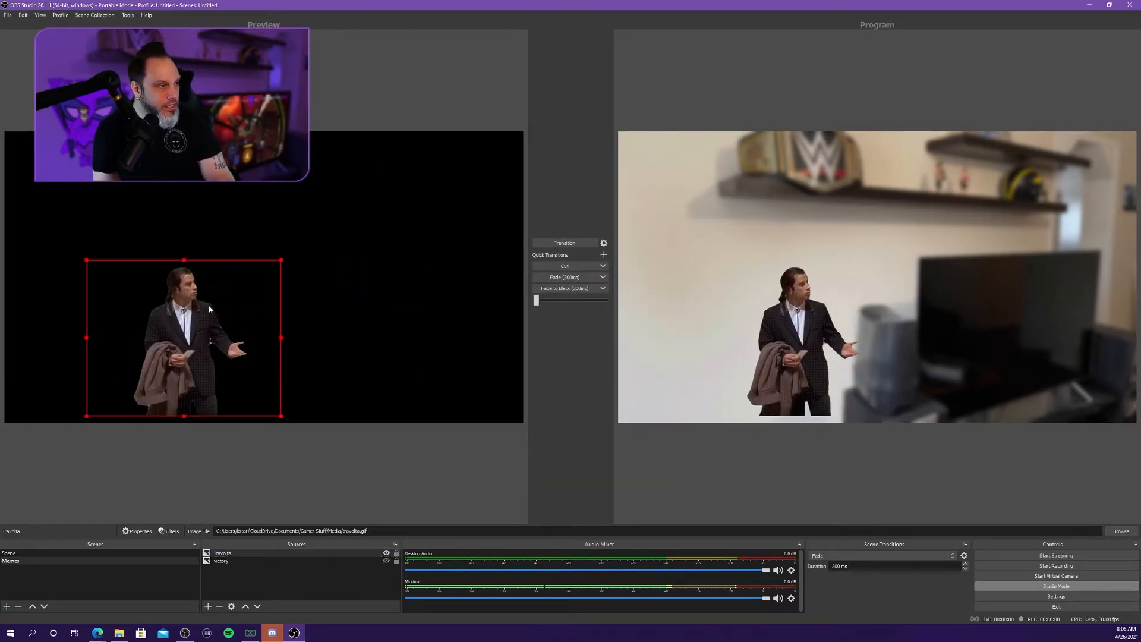
{"action": "left_click_drag", "start_coordinate": [280, 266], "coordinate": [417, 168]}
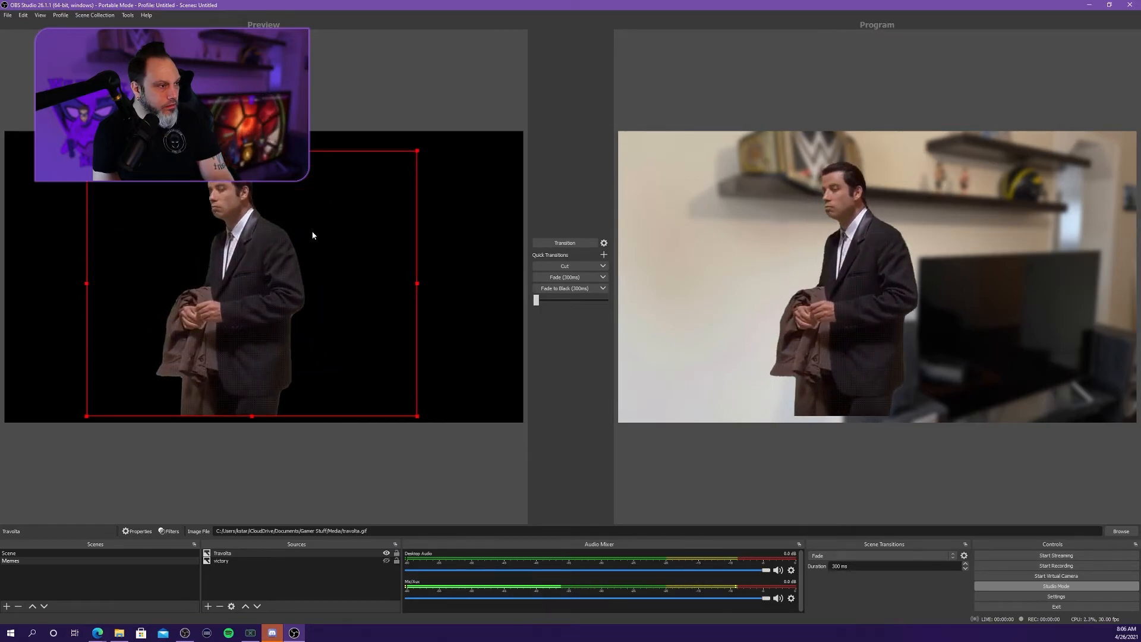
{"action": "left_click_drag", "start_coordinate": [266, 382], "coordinate": [274, 388]}
{"action": "right_click", "coordinate": [280, 347]}
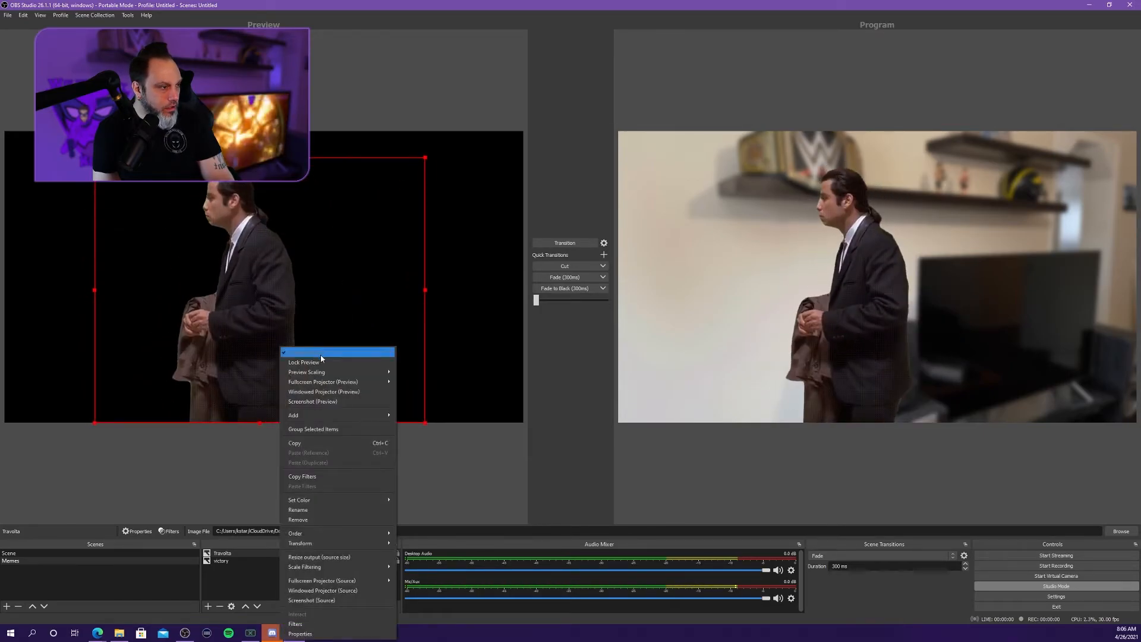
{"action": "mouse_move", "coordinate": [327, 567]}
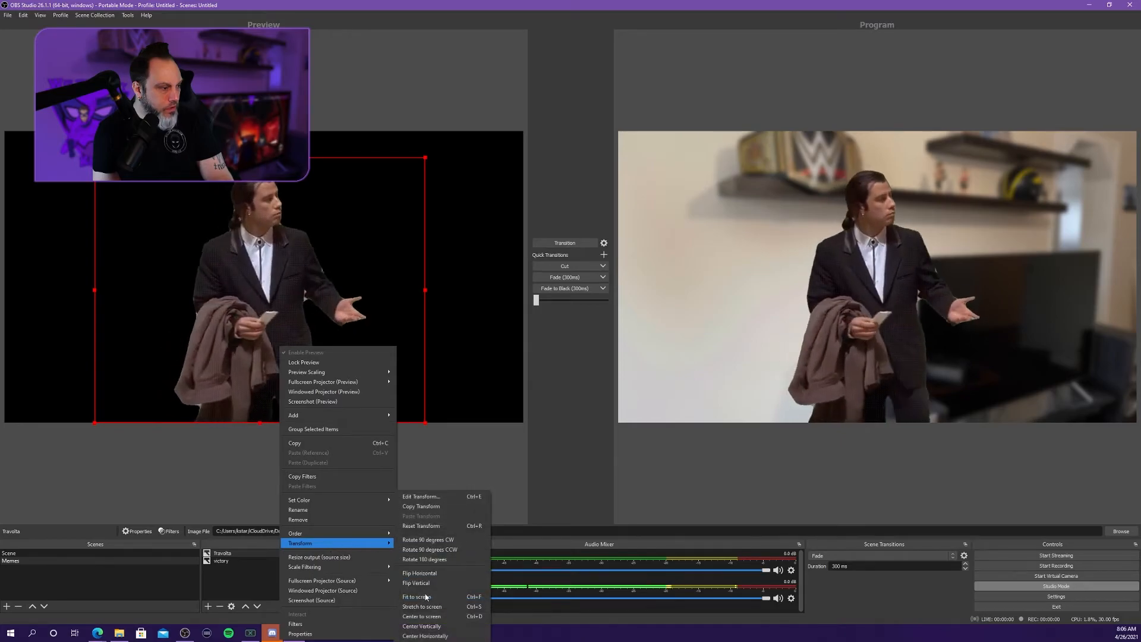
{"action": "left_click", "coordinate": [463, 587]}
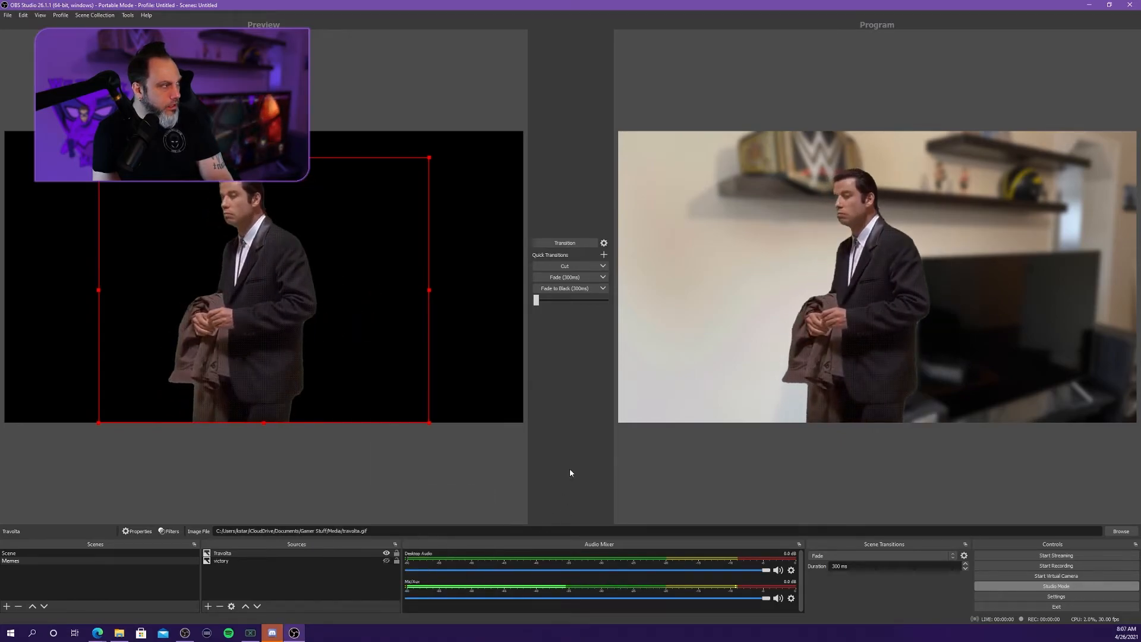